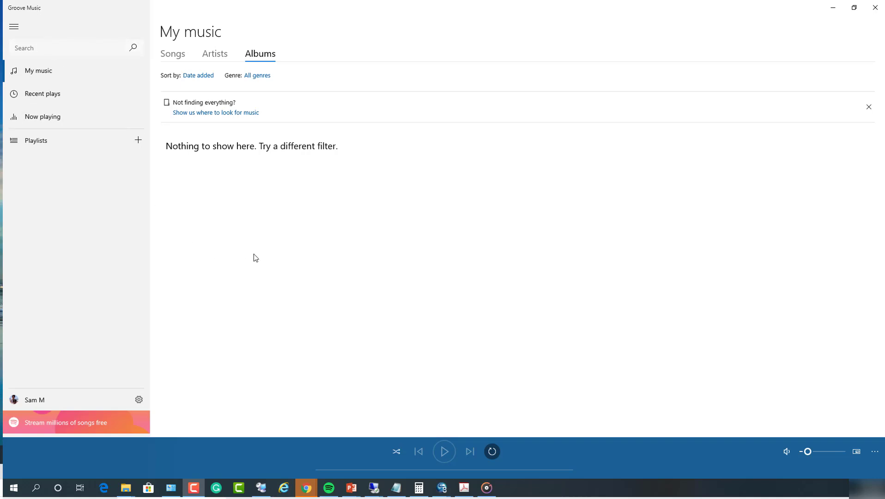
# Look through the Songs, Artists and Albums views of the music collection.
pyautogui.click(60, 80)
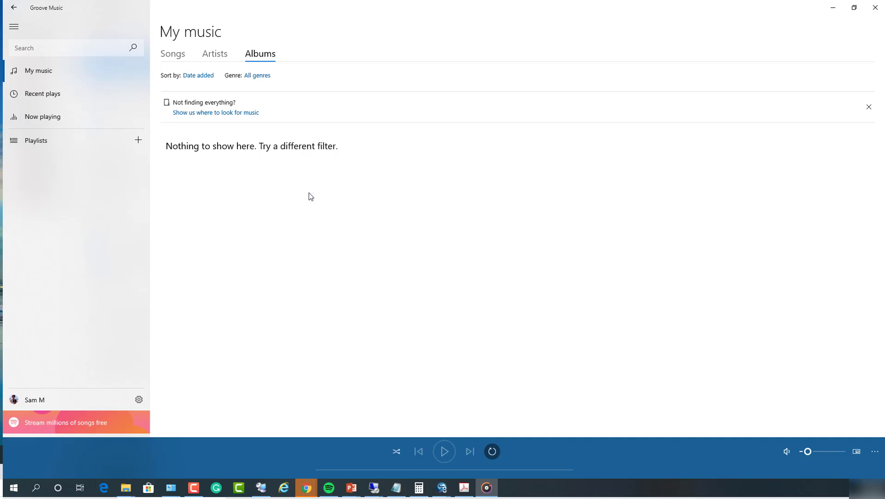
pyautogui.click(214, 56)
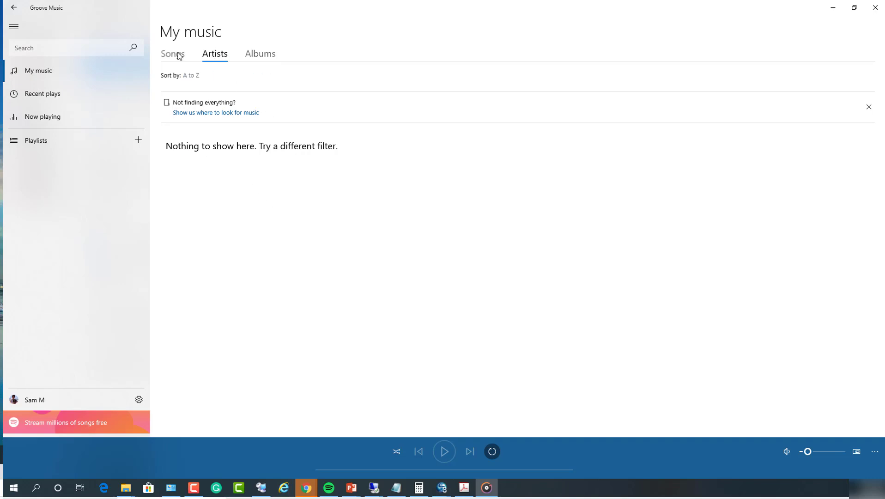
pyautogui.click(175, 55)
pyautogui.click(207, 60)
pyautogui.click(176, 58)
pyautogui.click(214, 59)
pyautogui.click(262, 57)
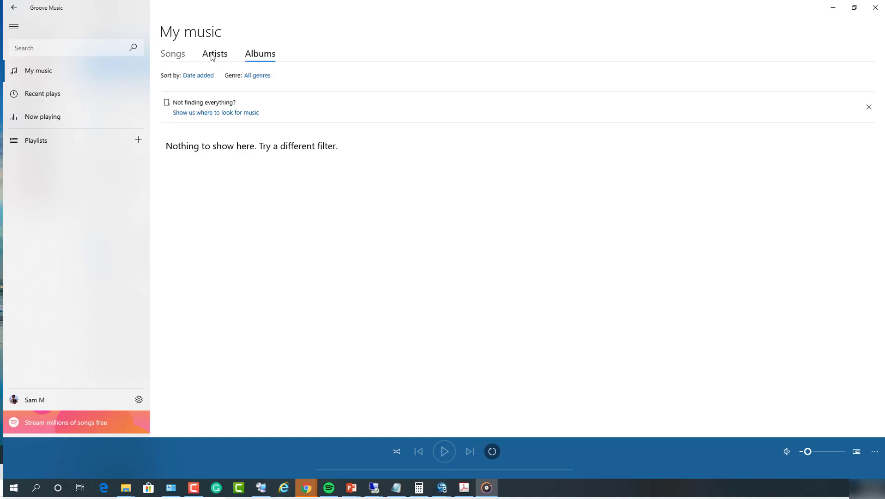
pyautogui.click(212, 57)
pyautogui.click(186, 58)
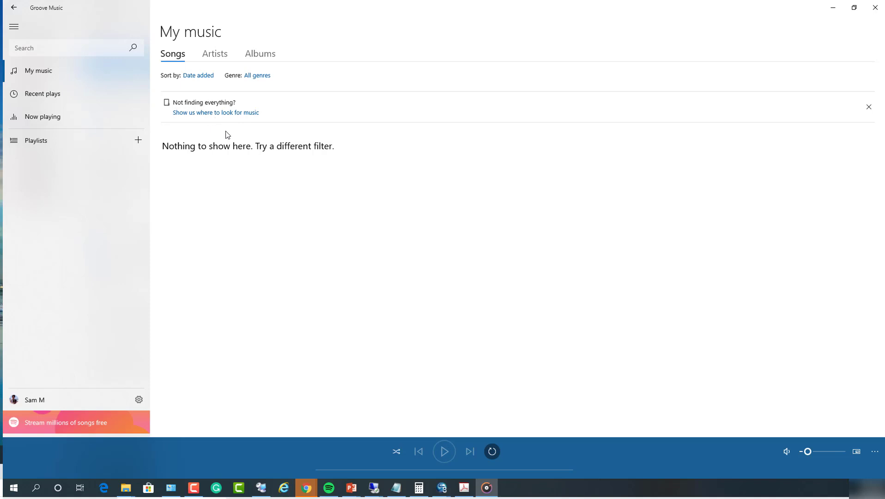
# Add the Paull Wall folder from D:\OneDrive\mp3 to the local music folders of the collection.
pyautogui.click(221, 114)
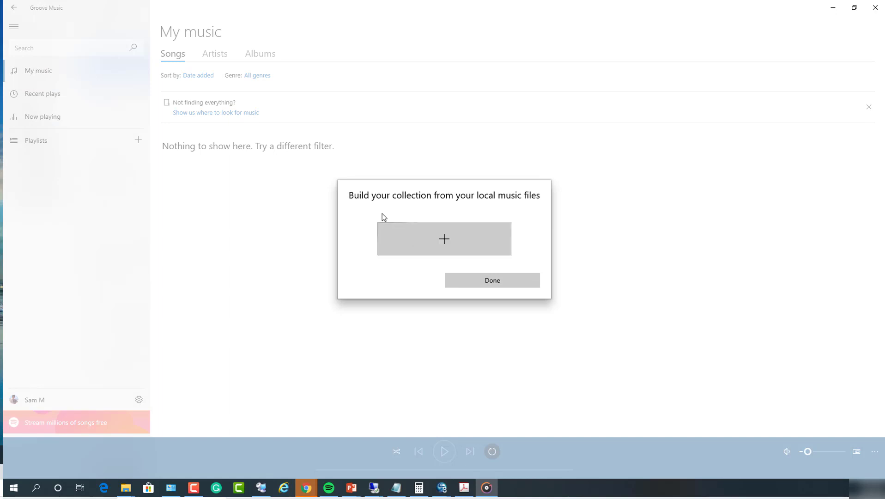
pyautogui.click(444, 241)
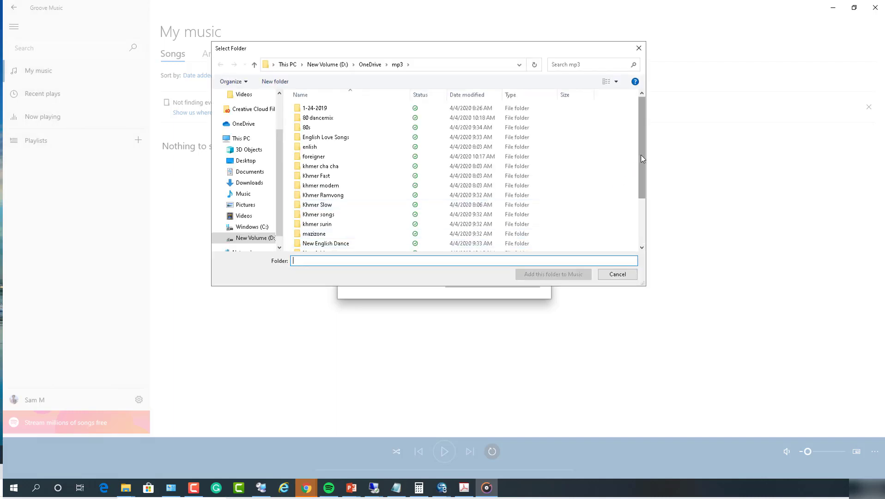
pyautogui.moveTo(641, 155); pyautogui.dragTo(640, 123)
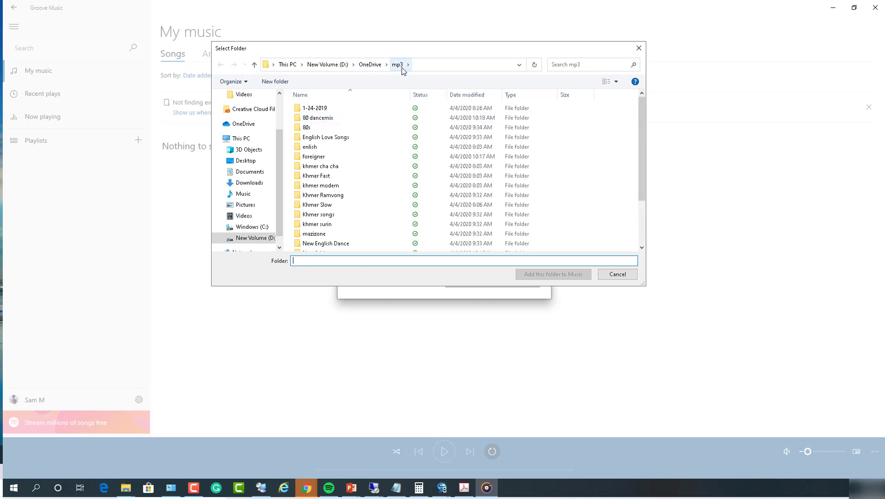
pyautogui.scroll(-2, 357, 139)
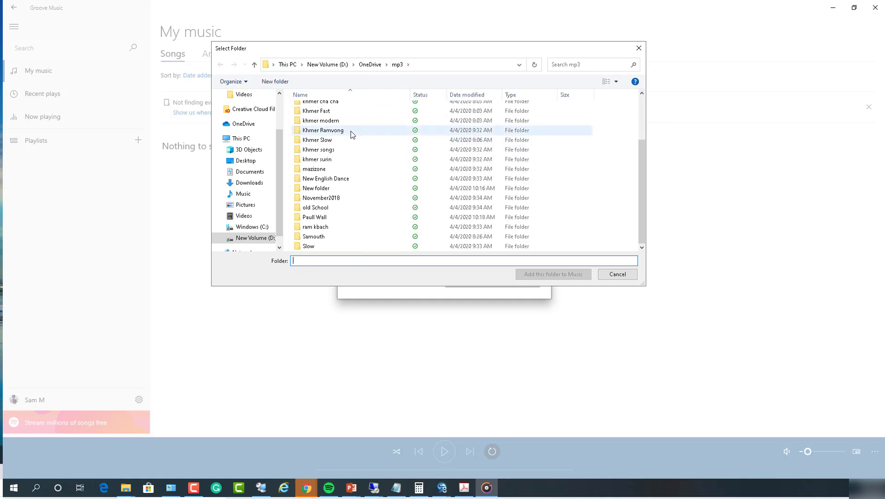
pyautogui.scroll(3, 335, 178)
pyautogui.scroll(-3, 337, 168)
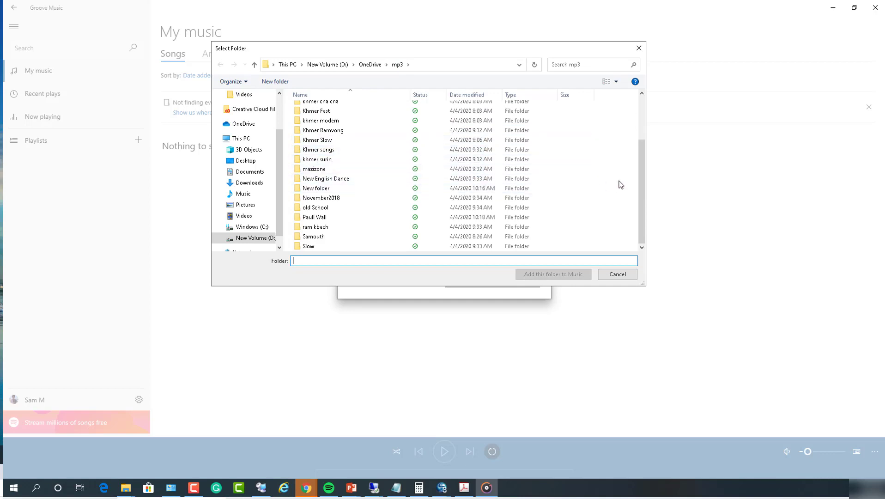
pyautogui.moveTo(646, 192)
pyautogui.mouseDown()
pyautogui.moveTo(642, 156)
pyautogui.moveTo(640, 197)
pyautogui.mouseUp()
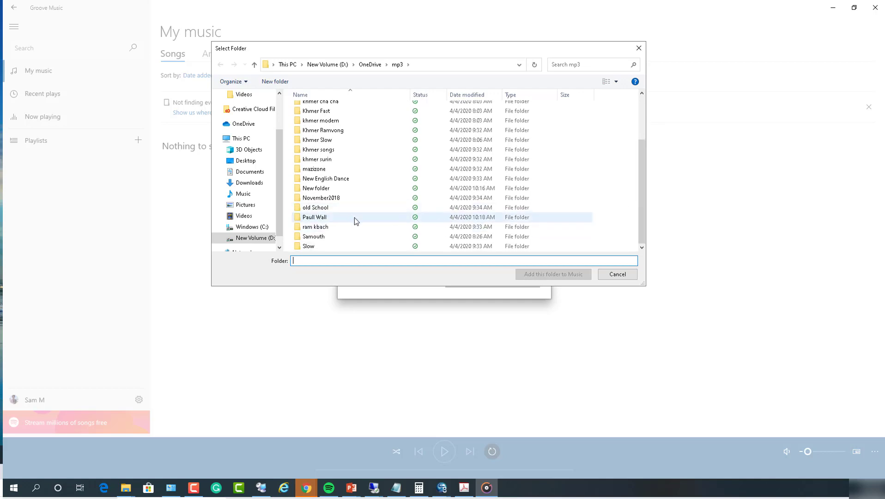
pyautogui.click(330, 218)
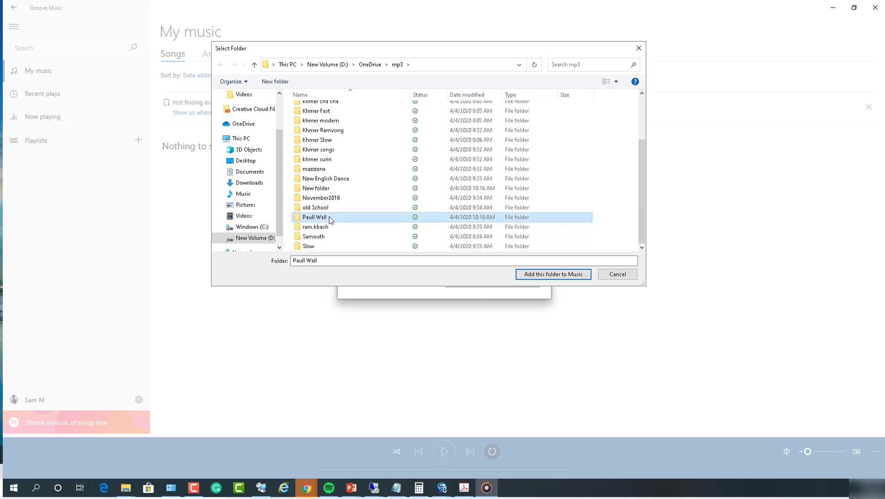
pyautogui.click(548, 275)
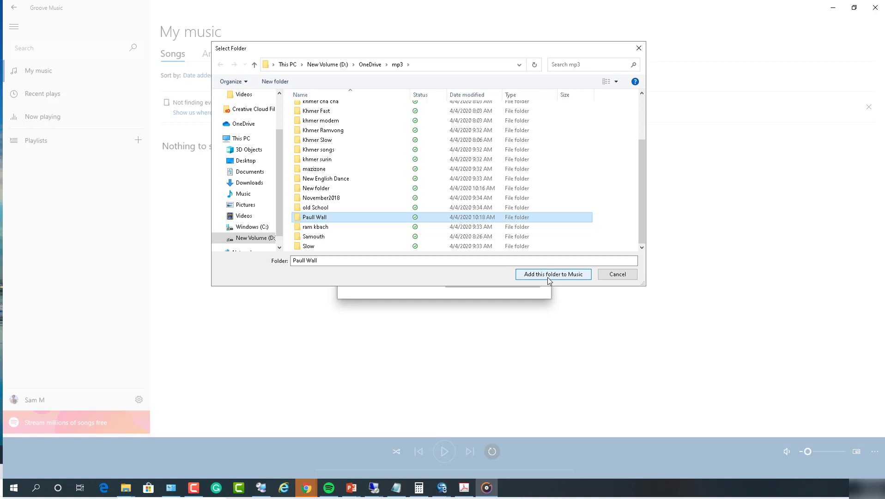
pyautogui.click(549, 276)
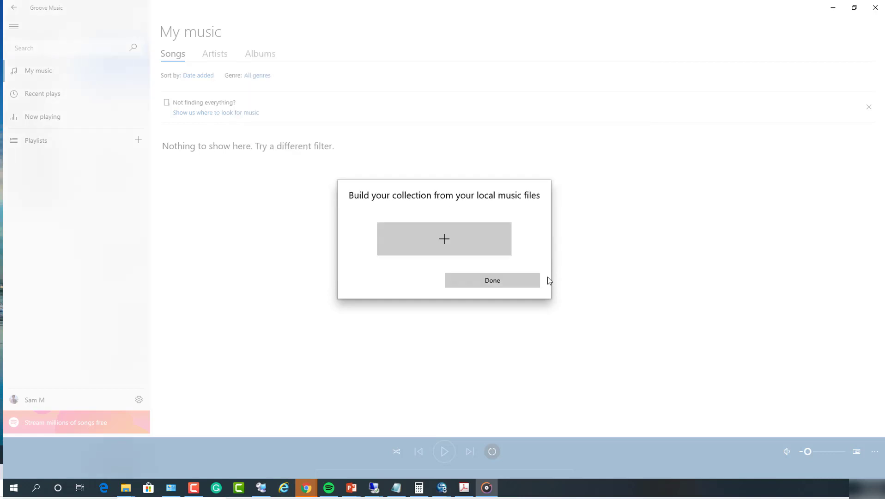
# Add the foreigner folder from D:\OneDrive\mp3 to the music collection as well and finish the folder setup.
pyautogui.click(444, 223)
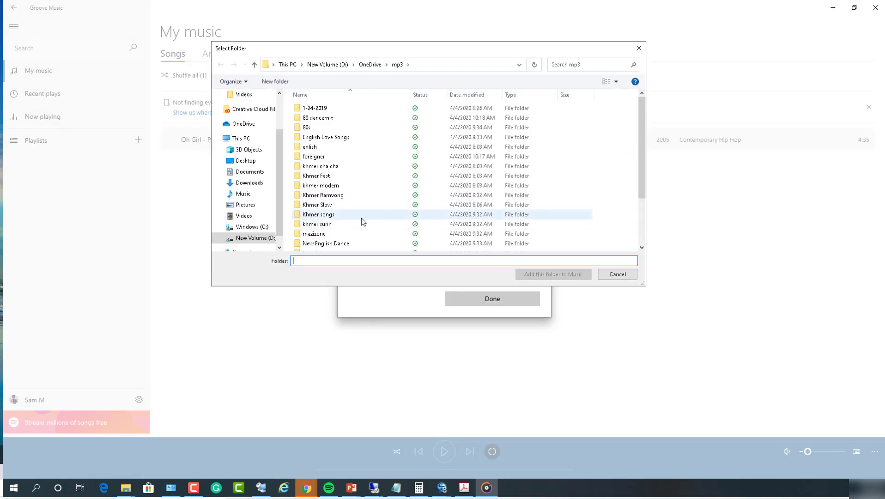
pyautogui.scroll(-2, 342, 221)
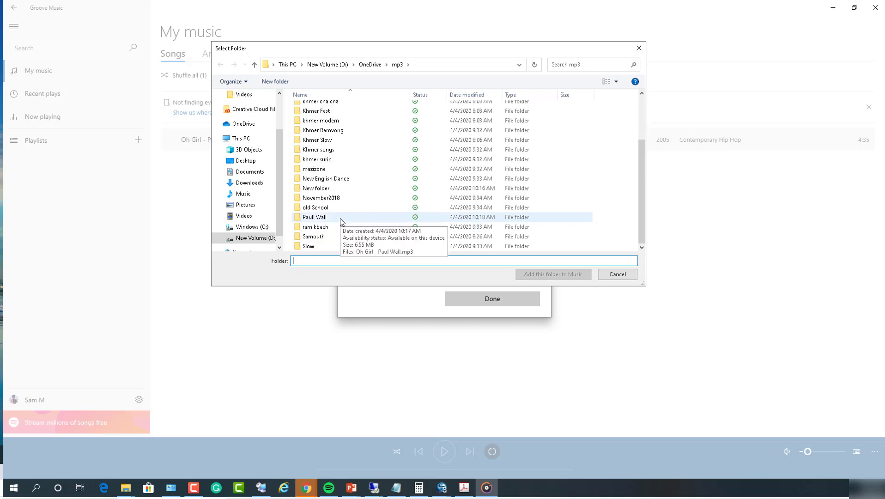
pyautogui.scroll(2, 340, 217)
pyautogui.click(319, 156)
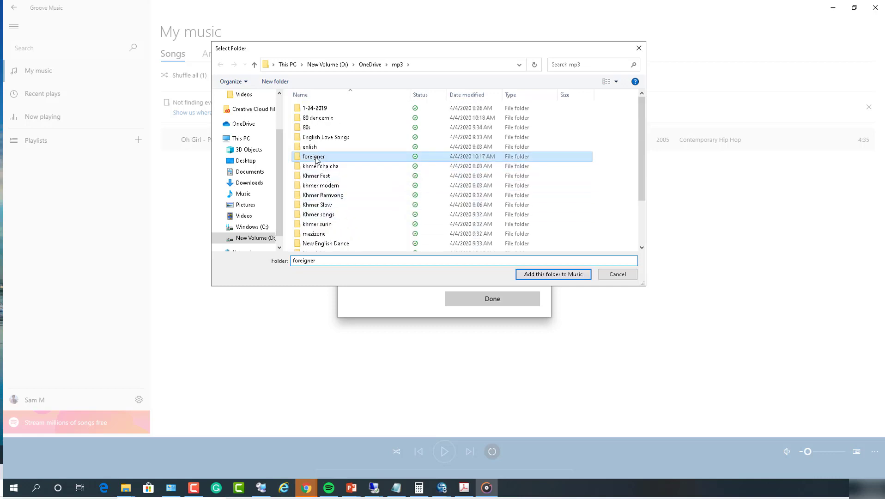
pyautogui.click(540, 274)
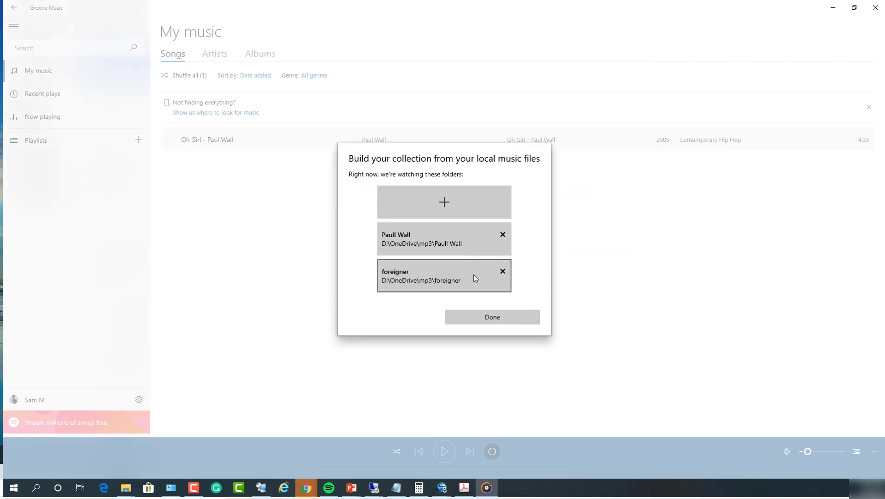
pyautogui.click(483, 321)
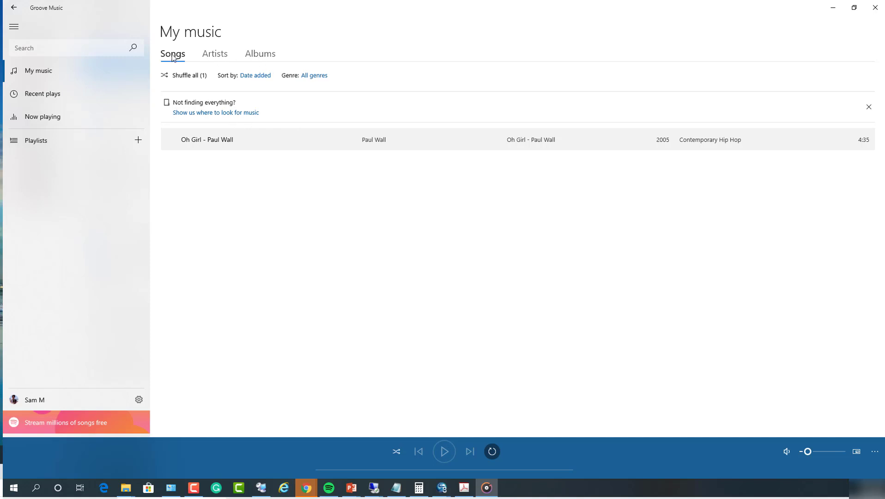
# Examine the Artists, Albums and Songs views for the music from the added folders.
pyautogui.click(208, 58)
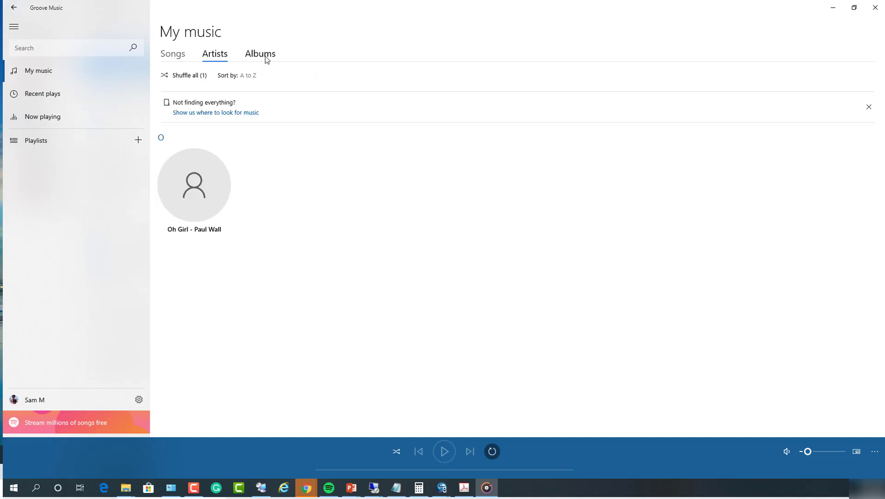
pyautogui.click(267, 59)
pyautogui.click(214, 60)
pyautogui.click(259, 56)
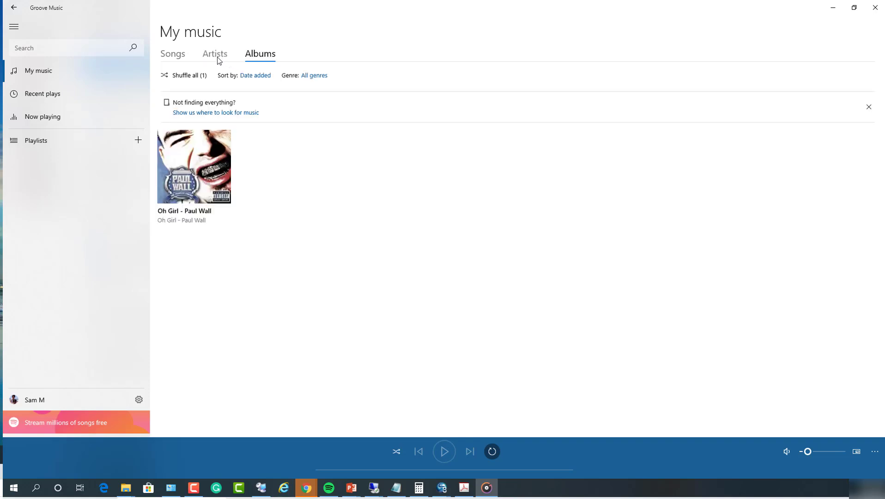
pyautogui.click(216, 56)
pyautogui.click(171, 58)
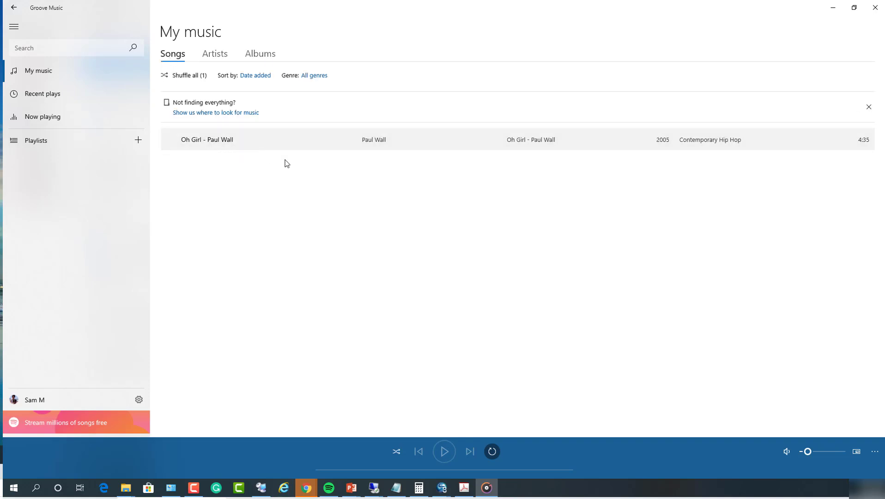
pyautogui.click(225, 55)
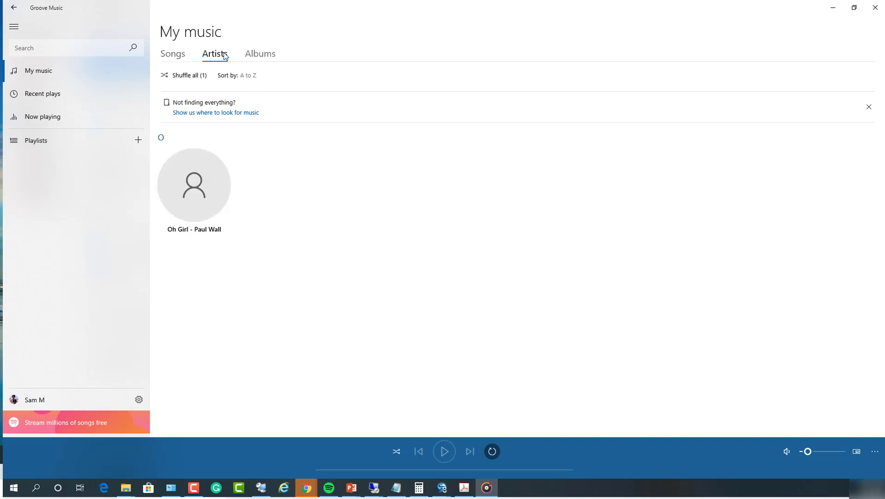
pyautogui.click(253, 57)
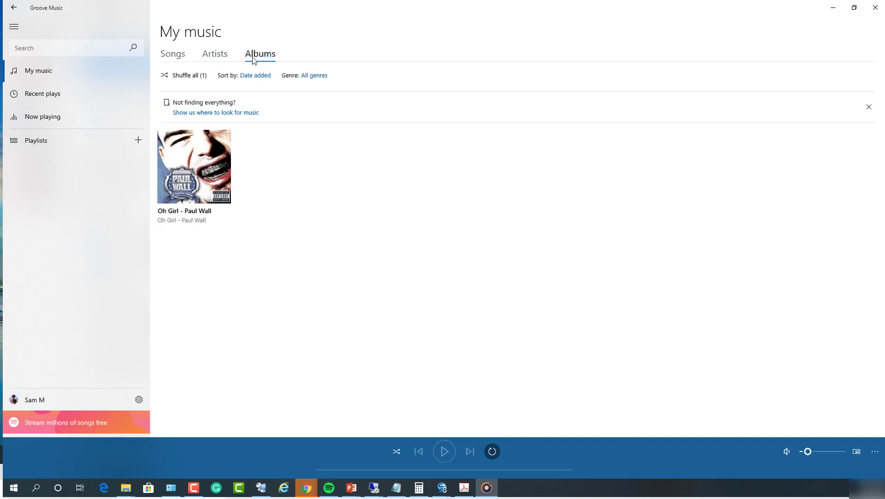
pyautogui.click(225, 57)
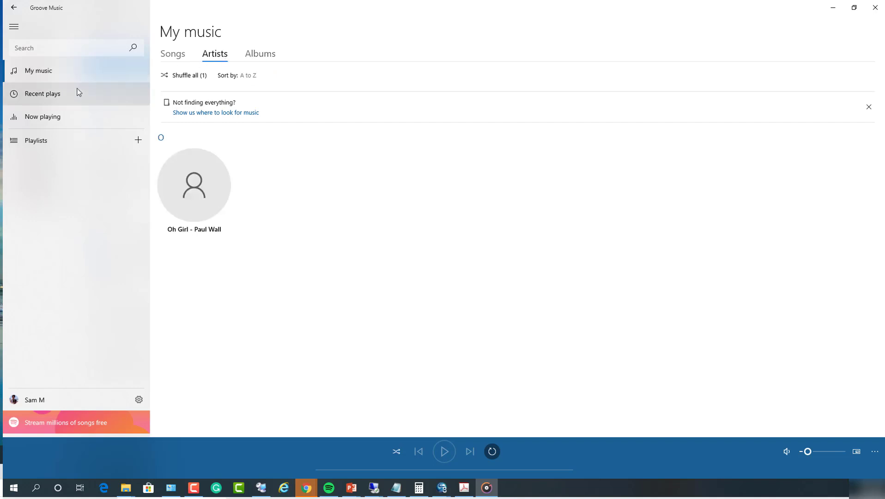
# Review the list of watched music folders and recheck the collection by album, song and artist.
pyautogui.click(207, 113)
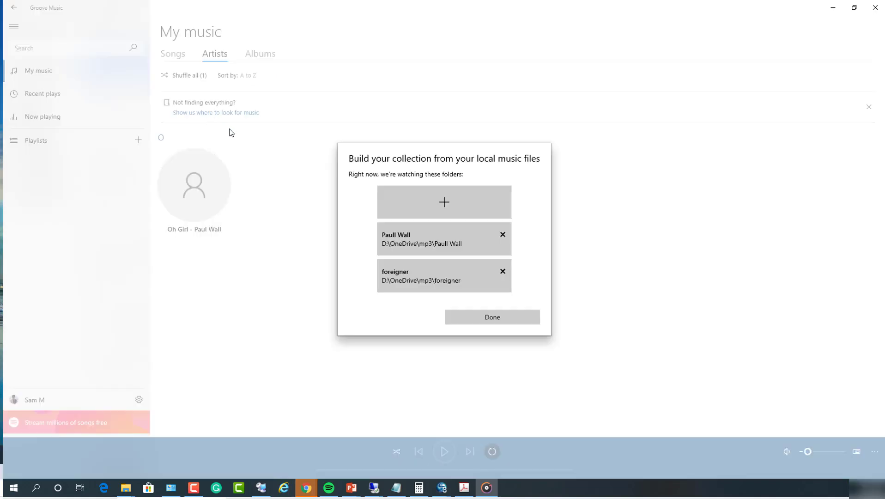
pyautogui.click(490, 318)
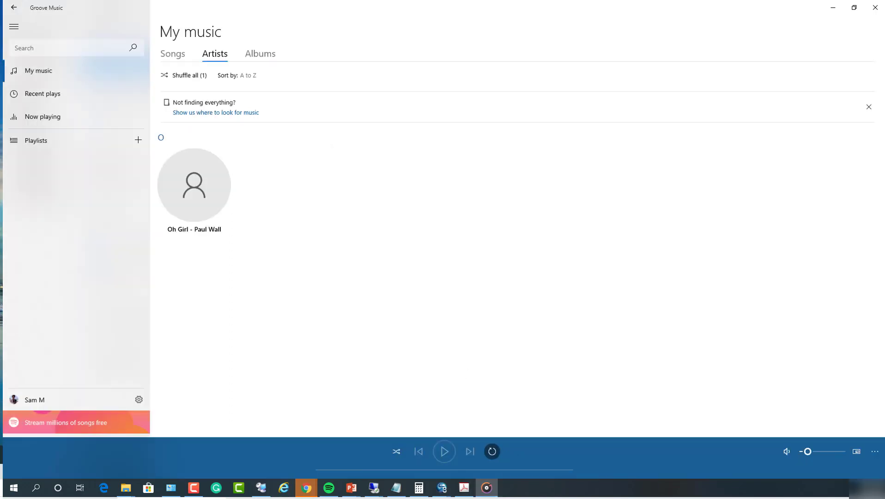
pyautogui.click(260, 54)
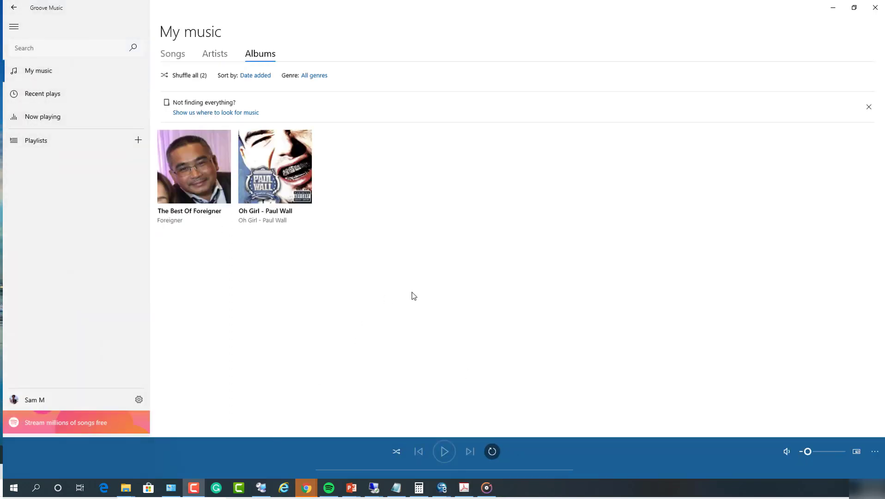
pyautogui.click(182, 55)
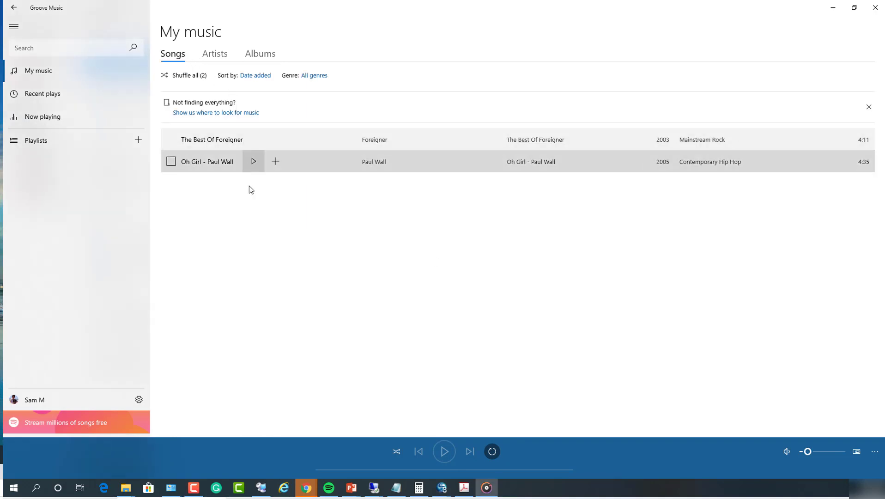
pyautogui.click(219, 56)
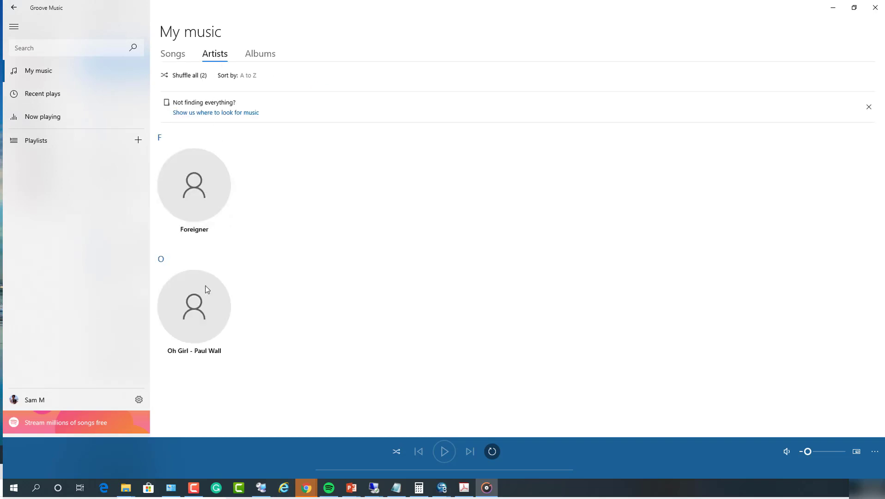
# Open The Best Of Foreigner from the Albums view and play the whole album.
pyautogui.click(267, 55)
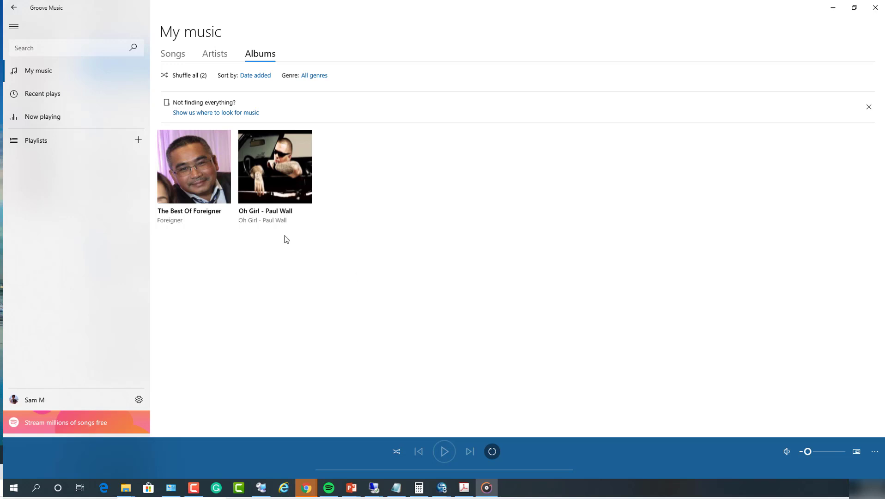
pyautogui.moveTo(206, 195)
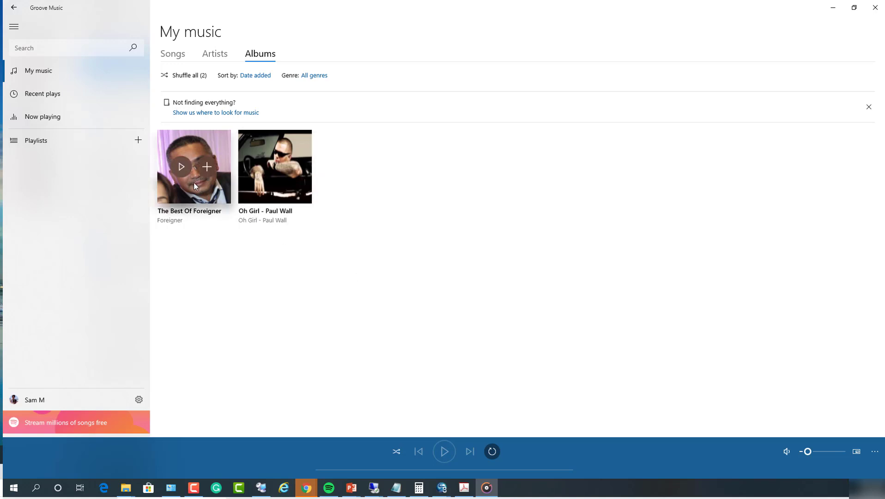
pyautogui.click(206, 198)
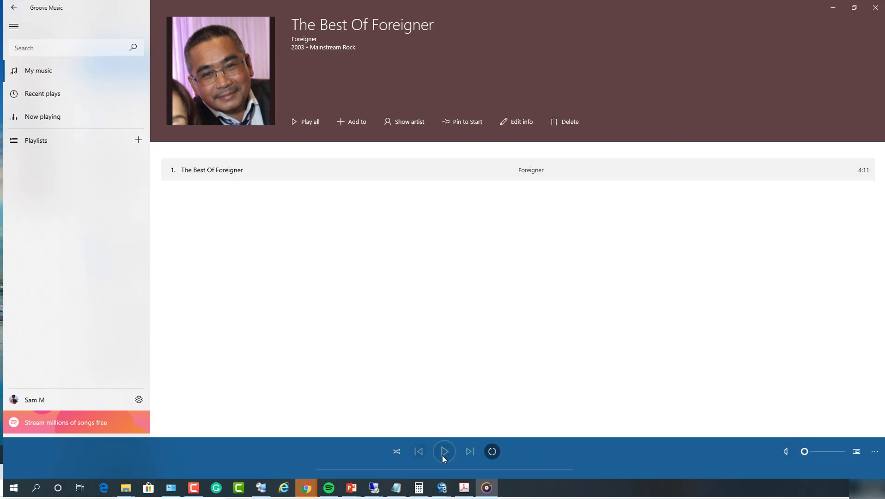
pyautogui.click(304, 123)
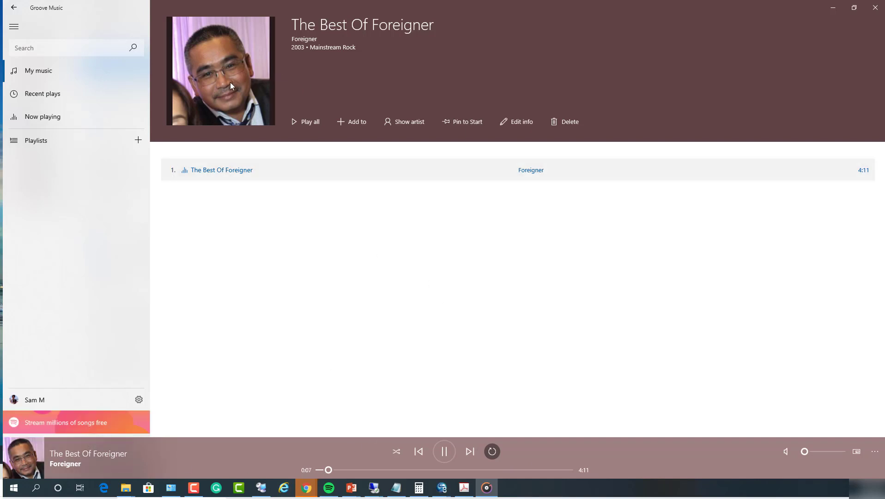
# Open the album info of The Best Of Foreigner and look through the Pictures folder for cover images without choosing one.
pyautogui.click(517, 123)
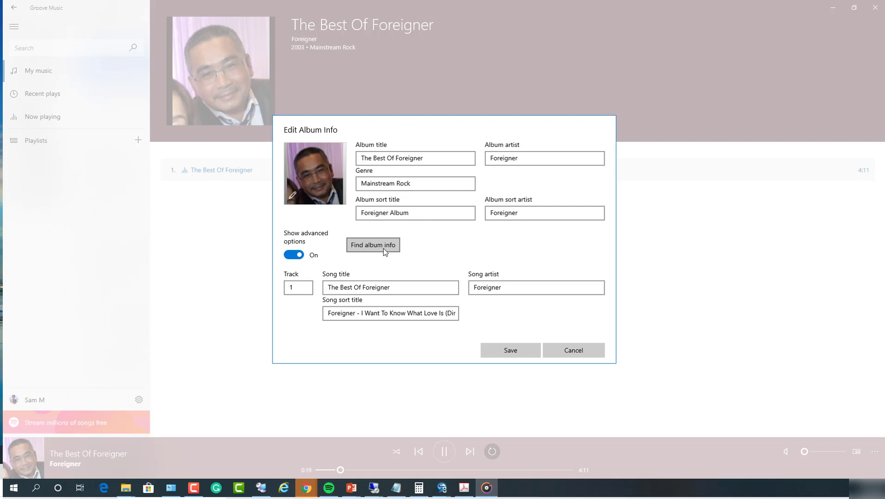
pyautogui.click(293, 198)
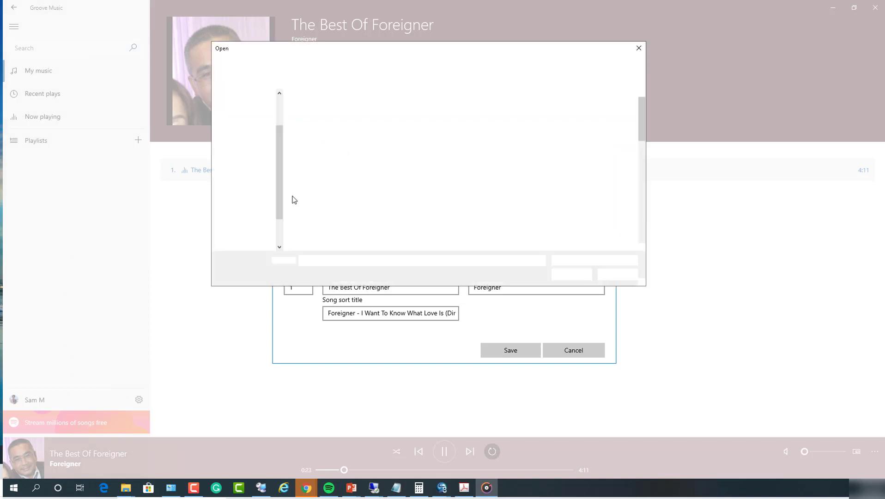
pyautogui.scroll(-10, 509, 194)
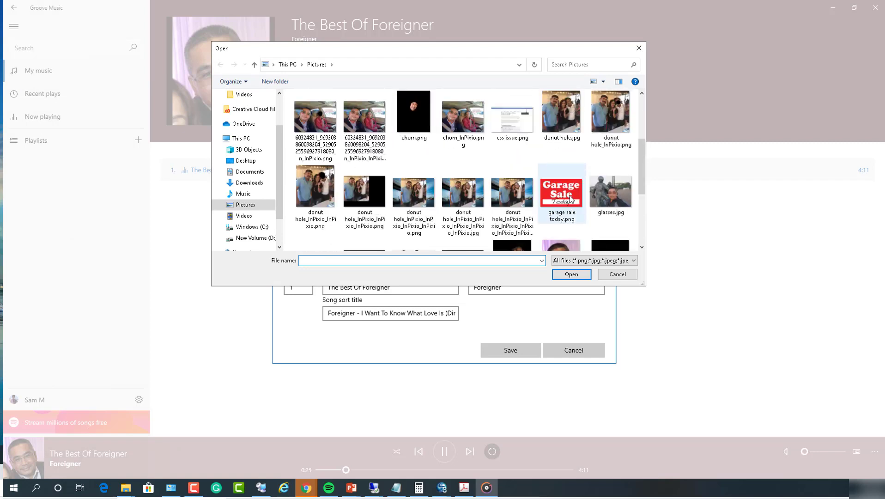
pyautogui.scroll(5, 589, 197)
pyautogui.scroll(-15, 591, 199)
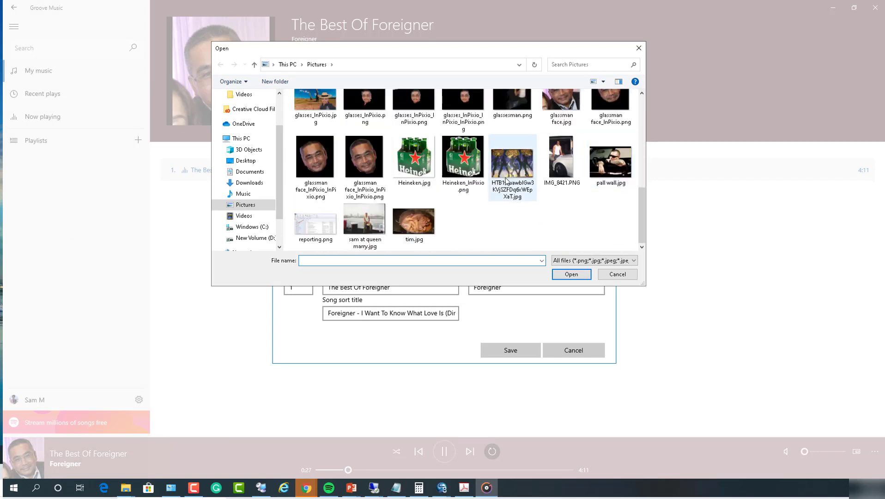
pyautogui.scroll(3, 522, 185)
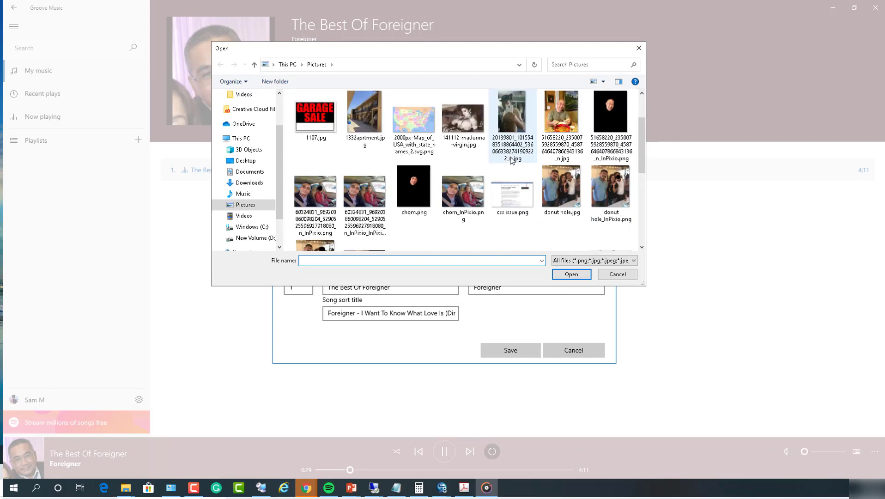
pyautogui.click(619, 276)
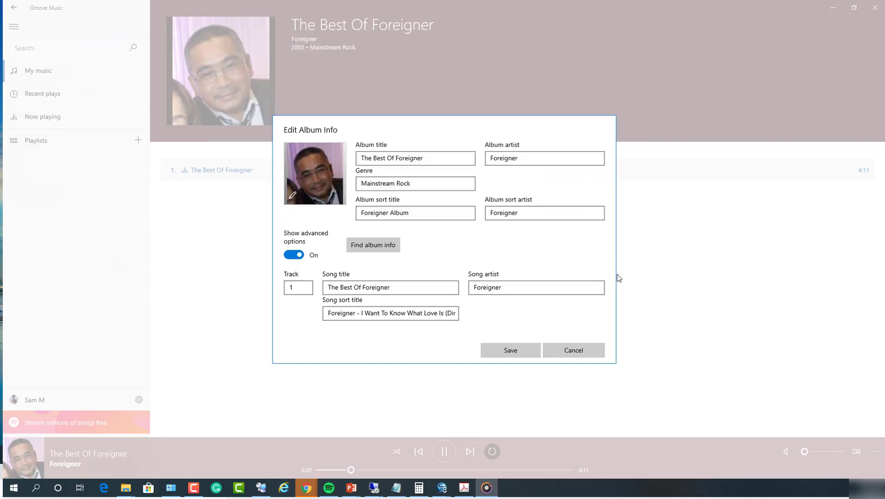
# Find the album info in the Groove catalog and update the metadata with the 2003 match The Best Of Foreigner.
pyautogui.click(373, 246)
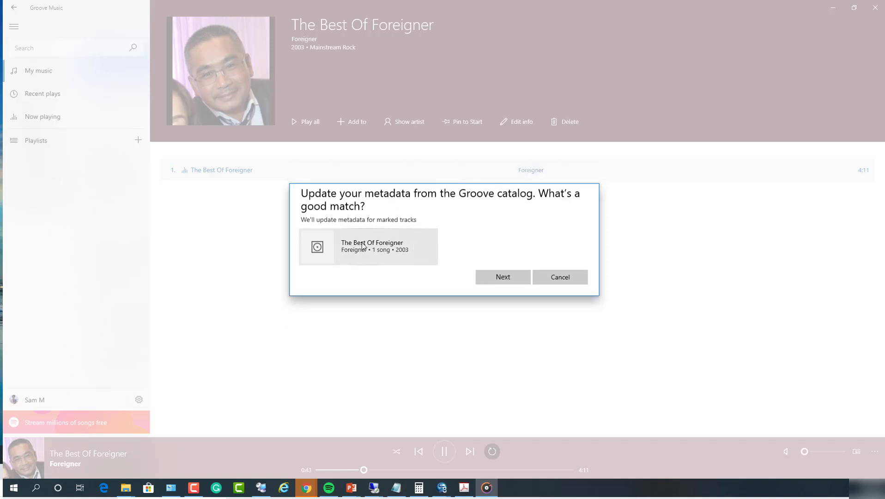
pyautogui.click(337, 247)
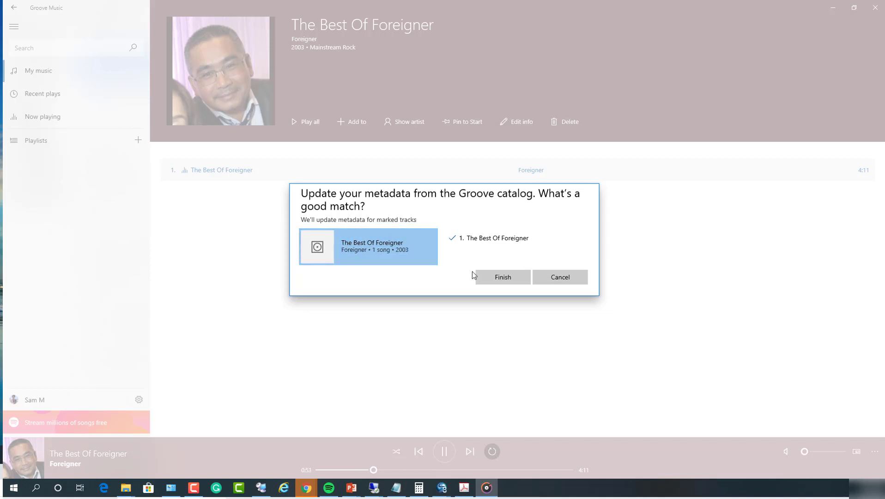
pyautogui.click(502, 277)
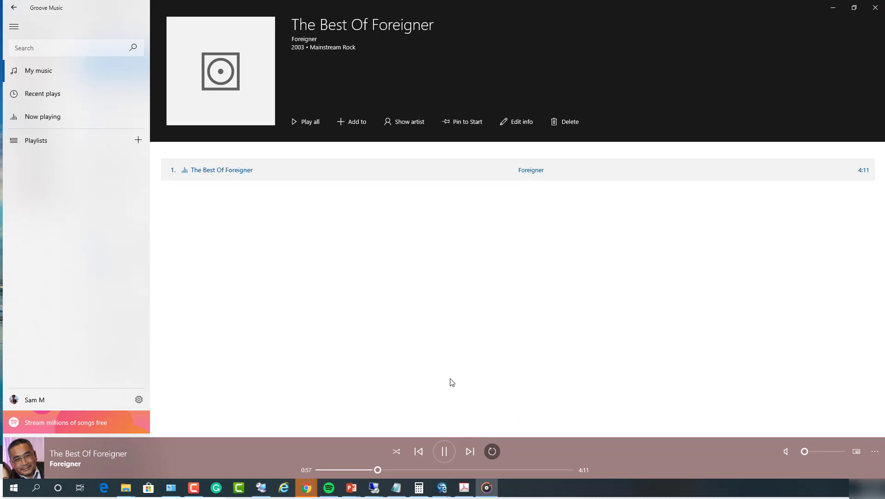
# Return to the album overview, reopen The Best Of Foreigner and play its track from the beginning.
pyautogui.click(14, 8)
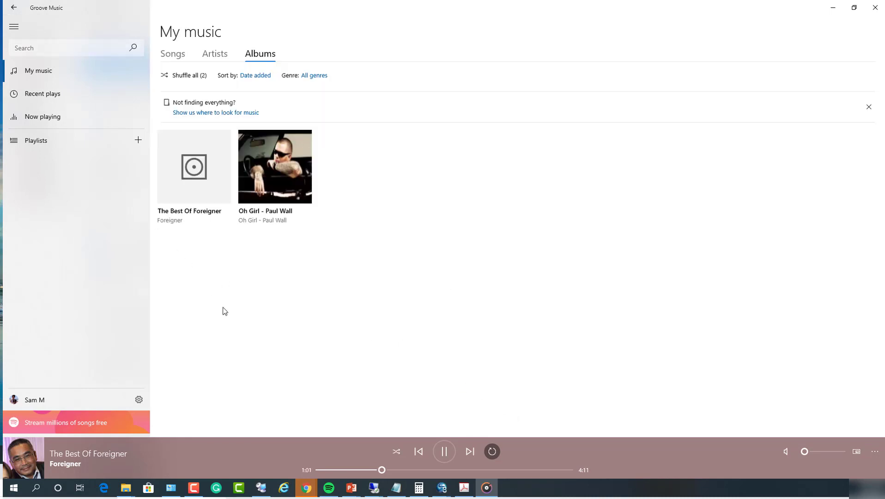
pyautogui.click(186, 199)
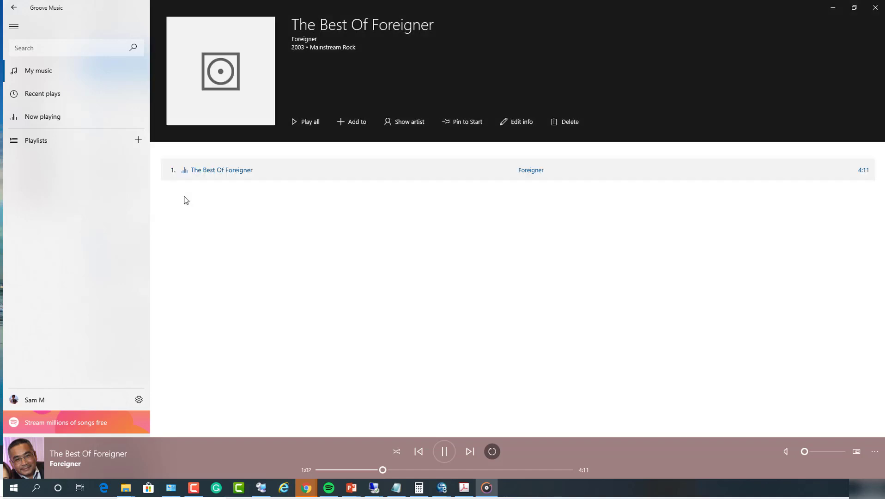
pyautogui.doubleClick(210, 178)
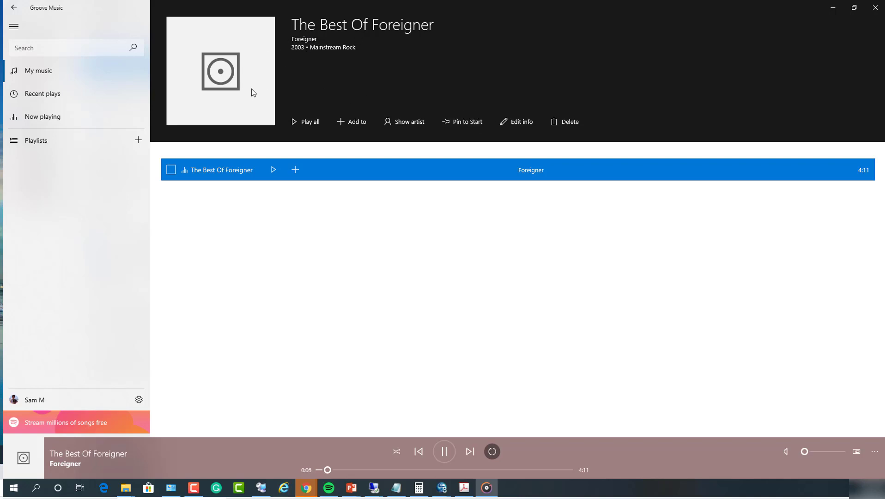
# Try to set glasses_InPixio.jpg from the Pictures folder as the album cover and save the album info.
pyautogui.click(524, 124)
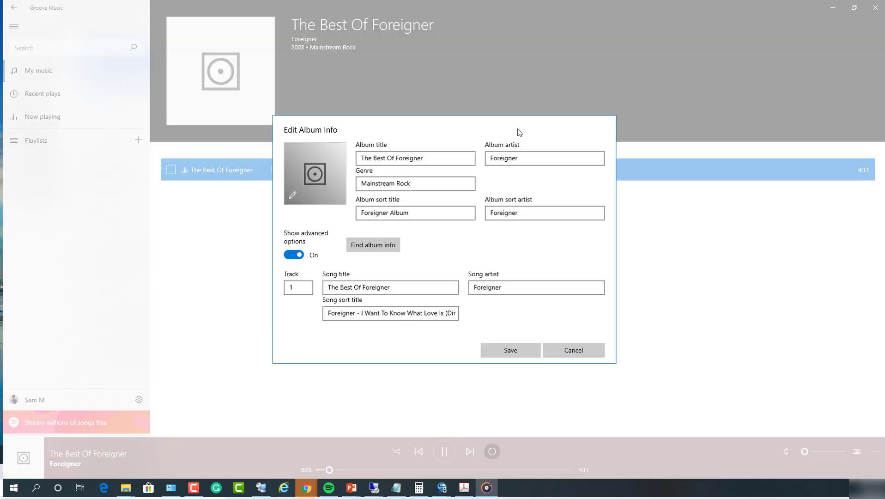
pyautogui.click(293, 199)
pyautogui.scroll(-5, 603, 204)
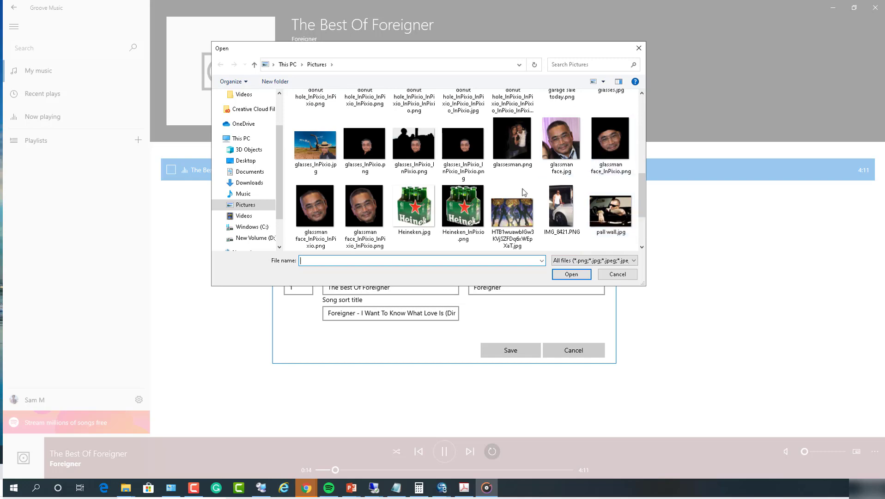
pyautogui.scroll(-1, 324, 157)
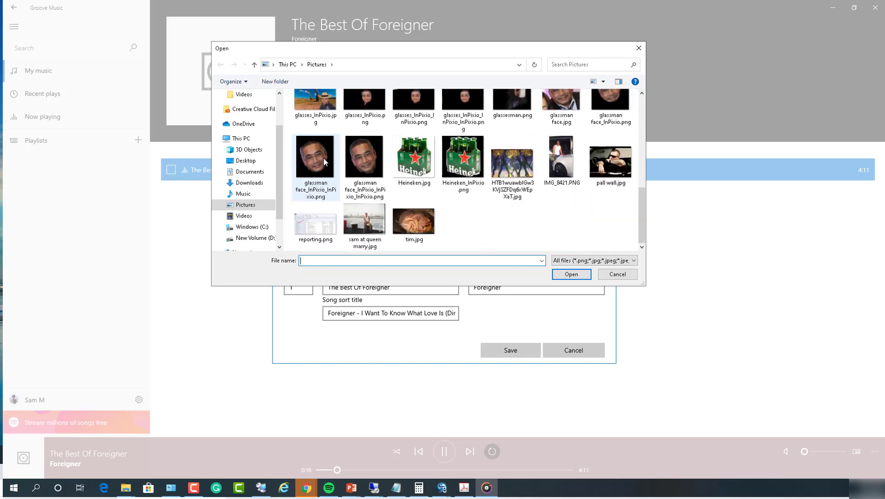
pyautogui.scroll(3, 370, 203)
pyautogui.scroll(-4, 369, 204)
pyautogui.scroll(3, 346, 203)
pyautogui.click(319, 199)
pyautogui.doubleClick(319, 199)
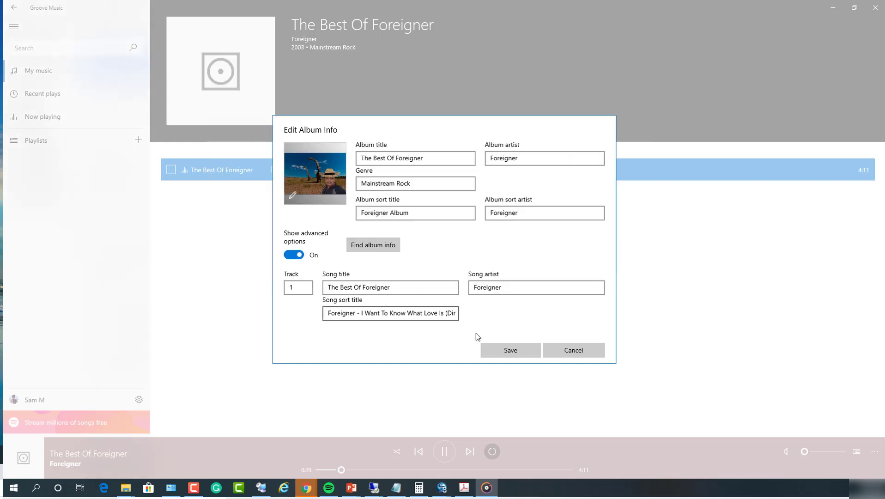
pyautogui.click(504, 356)
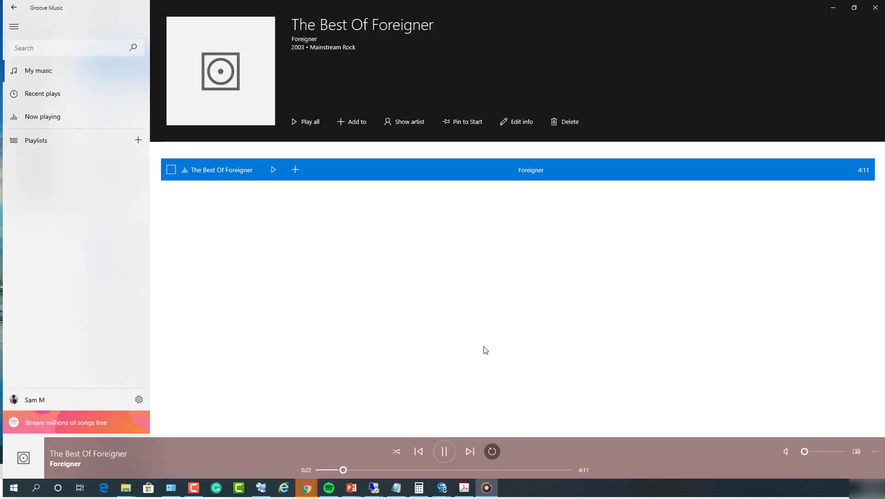
# Return to the album overview and remove the foreigner folder from the watched music folders.
pyautogui.click(13, 9)
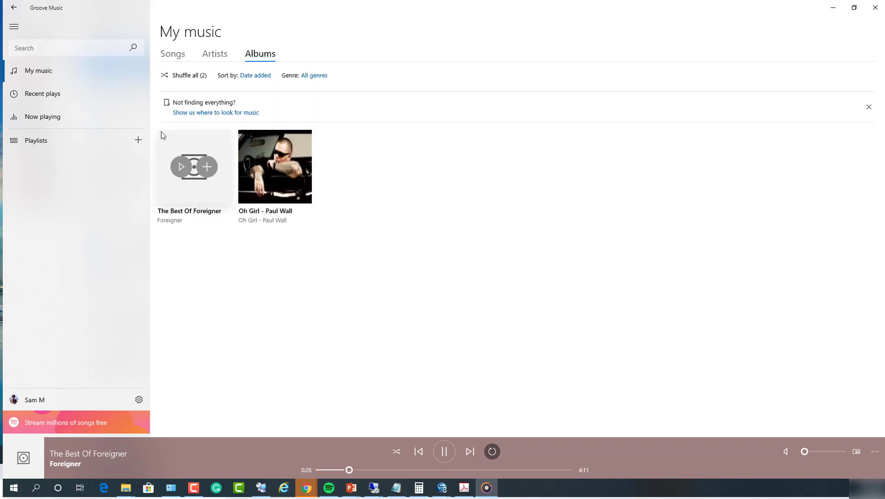
pyautogui.click(218, 113)
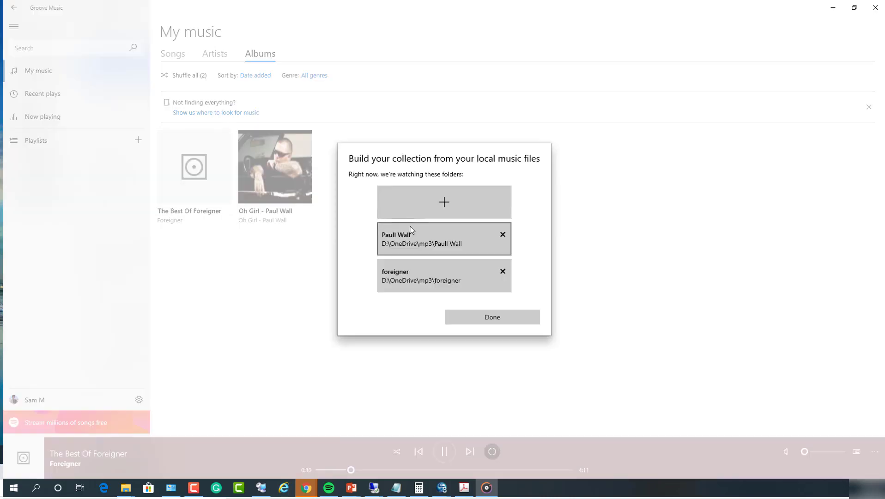
pyautogui.click(503, 272)
pyautogui.click(508, 263)
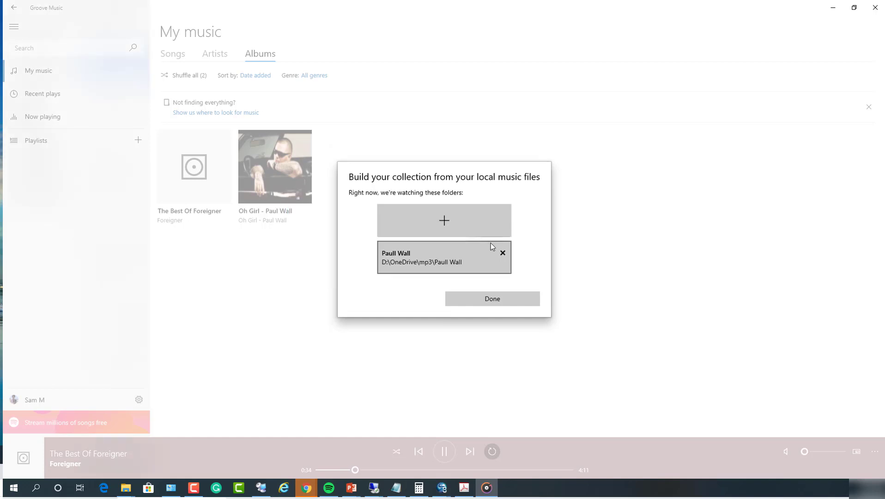
# Add the foreigner folder from D:\OneDrive\mp3 back to the music collection and finish the folder setup.
pyautogui.click(444, 221)
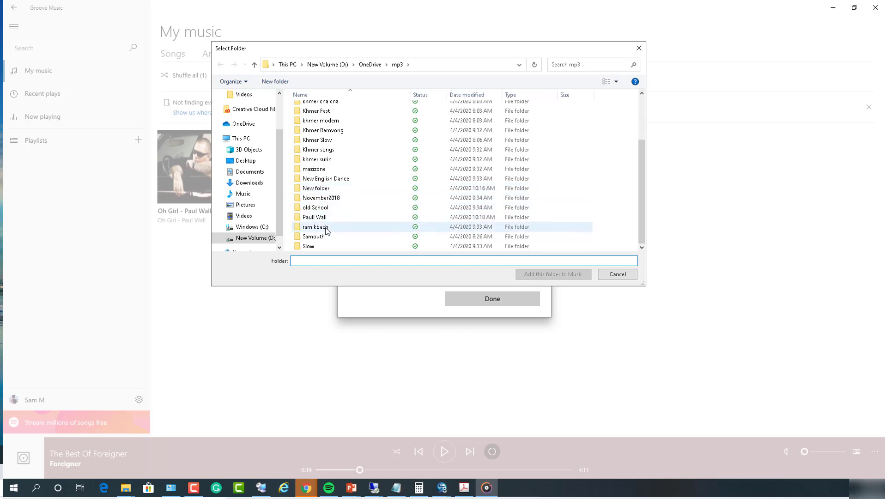
pyautogui.click(323, 179)
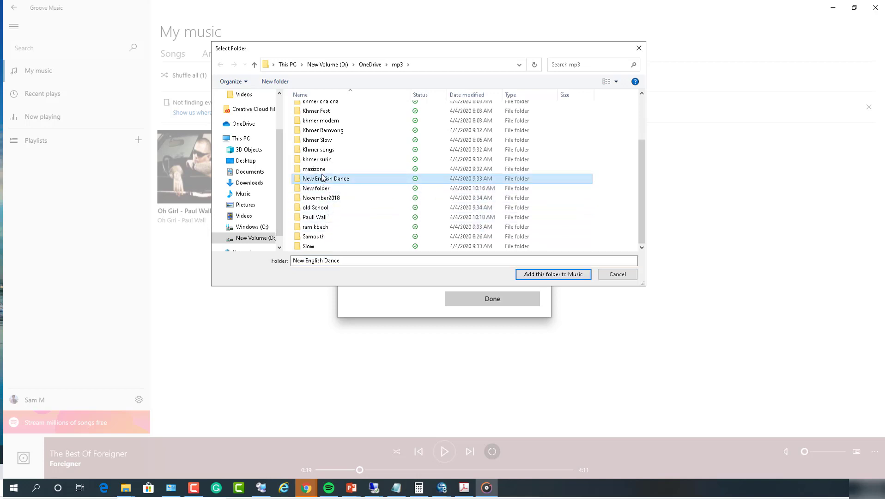
pyautogui.press('f')
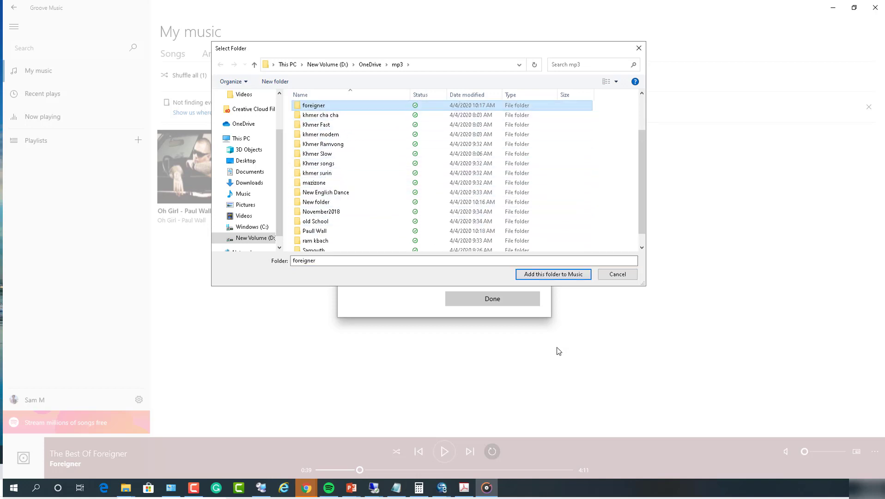
pyautogui.click(549, 276)
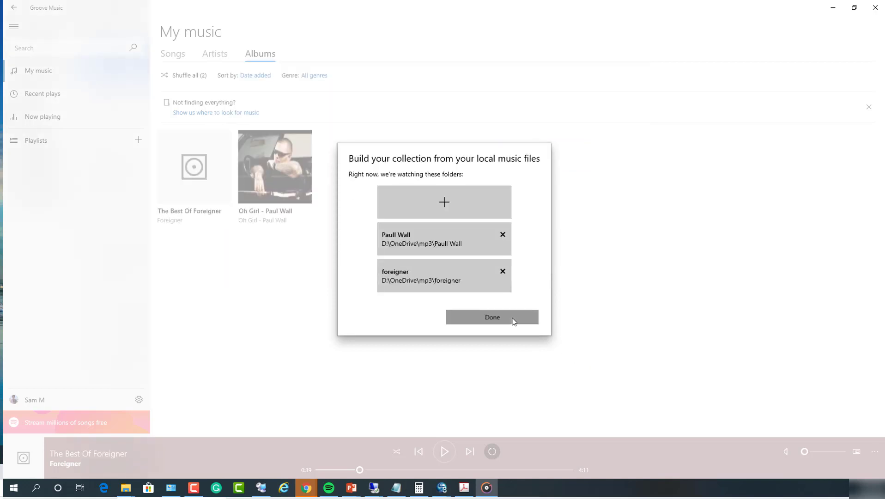
pyautogui.click(510, 320)
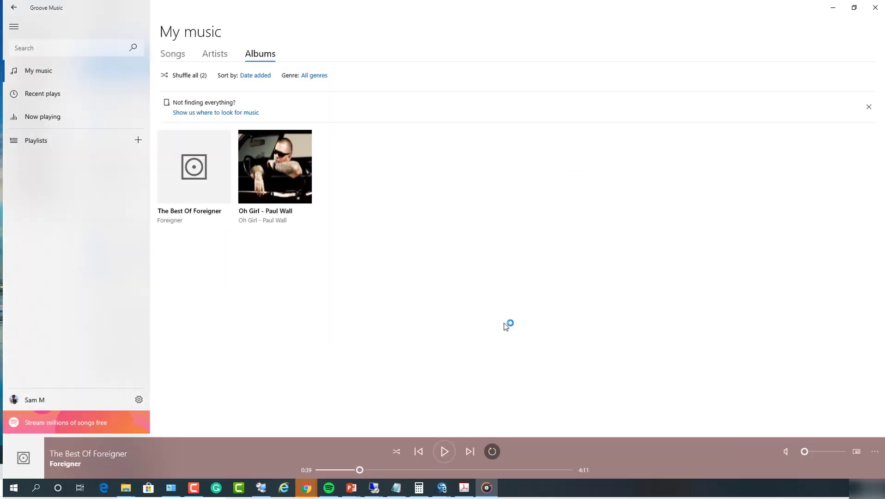
# Reopen The Best Of Foreigner, choose glassman face.jpg from the Pictures folder as its cover and save the album info.
pyautogui.click(208, 211)
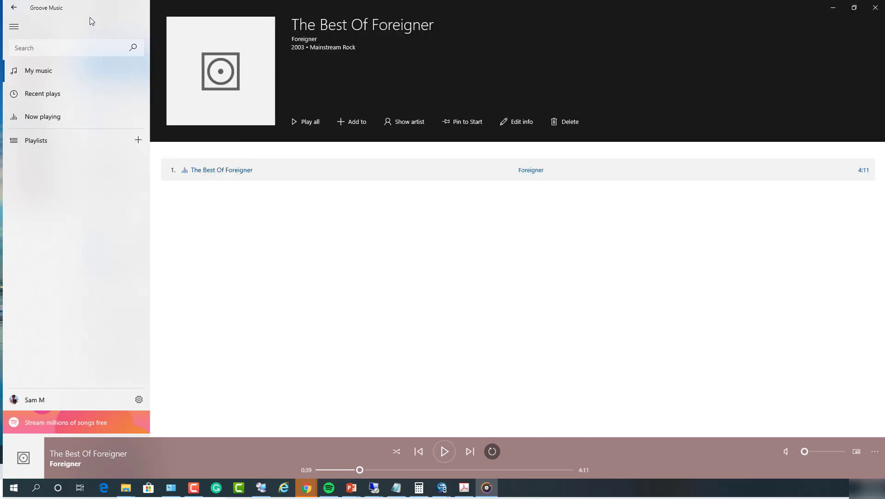
pyautogui.click(14, 7)
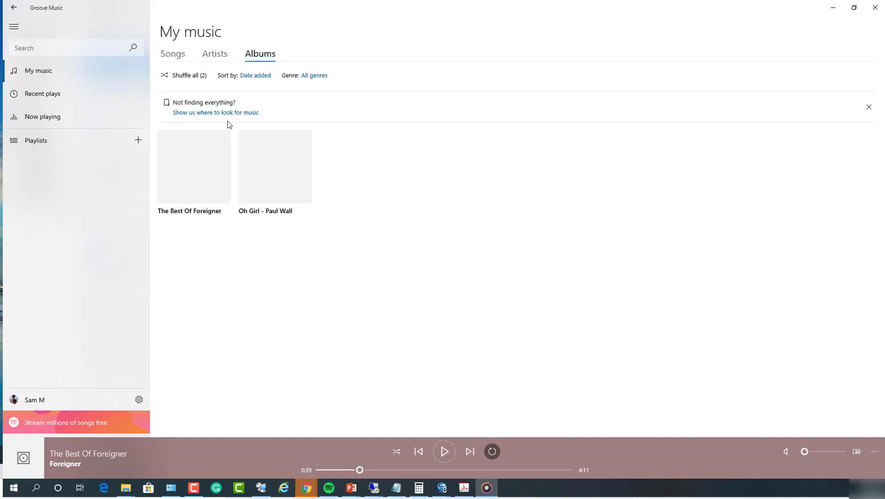
pyautogui.click(176, 195)
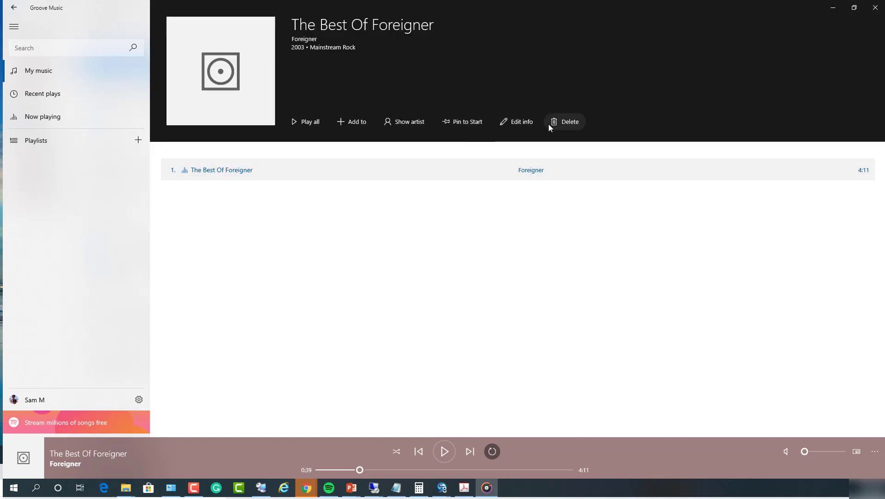
pyautogui.click(526, 123)
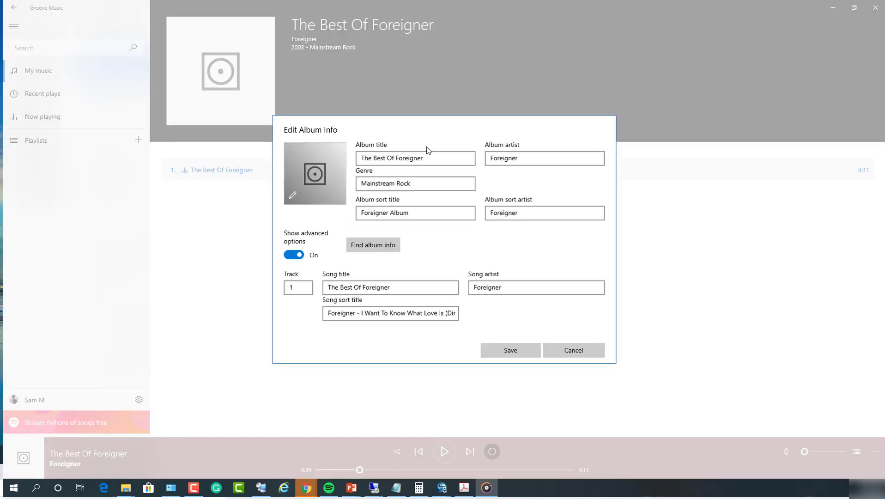
pyautogui.click(292, 194)
pyautogui.scroll(-1, 636, 219)
pyautogui.scroll(-5, 636, 220)
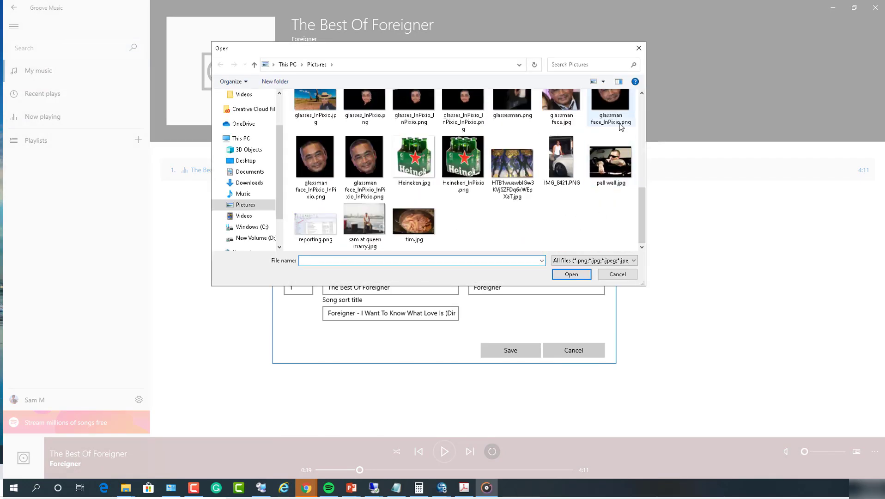
pyautogui.doubleClick(562, 104)
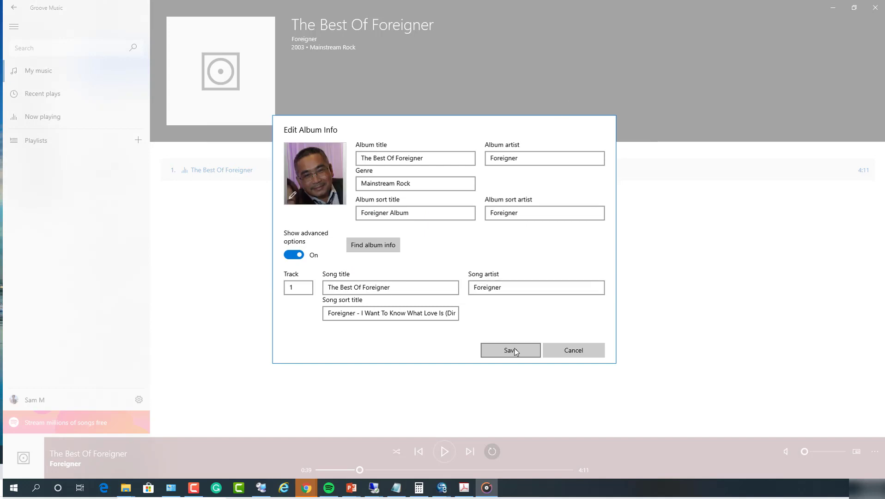
pyautogui.click(514, 351)
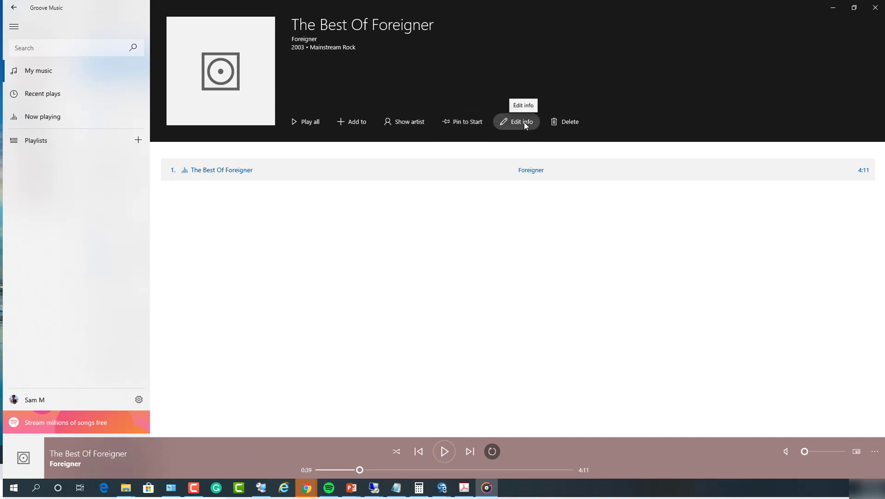
# Open the Oh Girl - Paul Wall album from the album overview and resume playback of the current song.
pyautogui.click(14, 8)
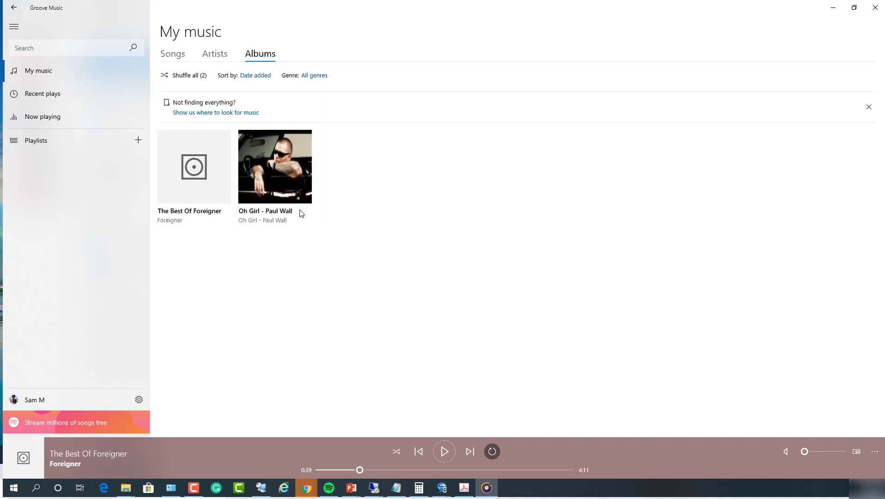
pyautogui.click(316, 210)
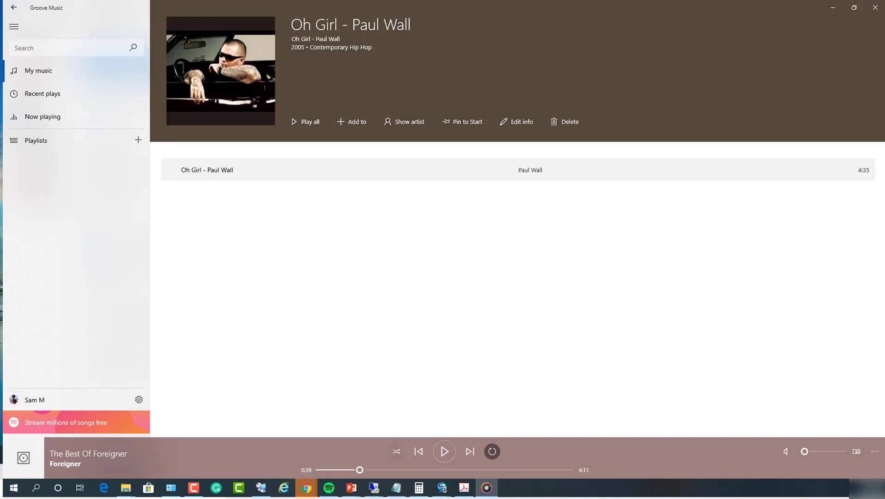
pyautogui.click(445, 451)
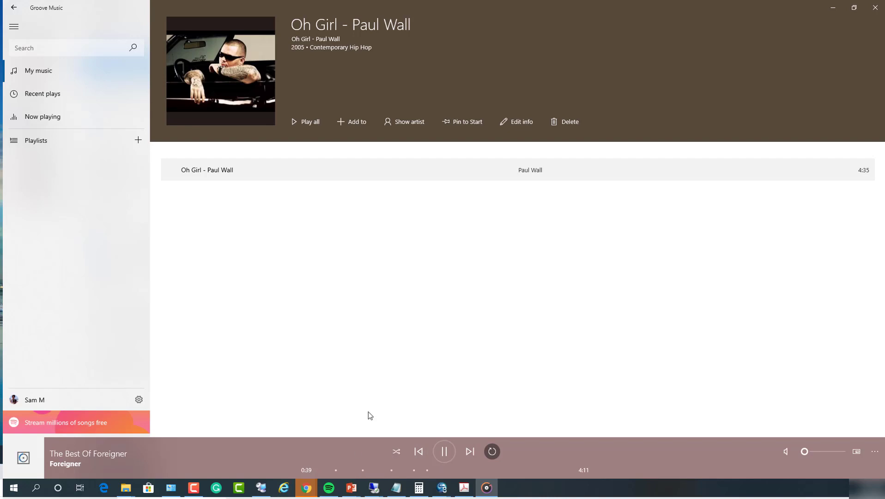
# View the now-playing song, return to the album overview and check which folders are watched for music.
pyautogui.click(193, 458)
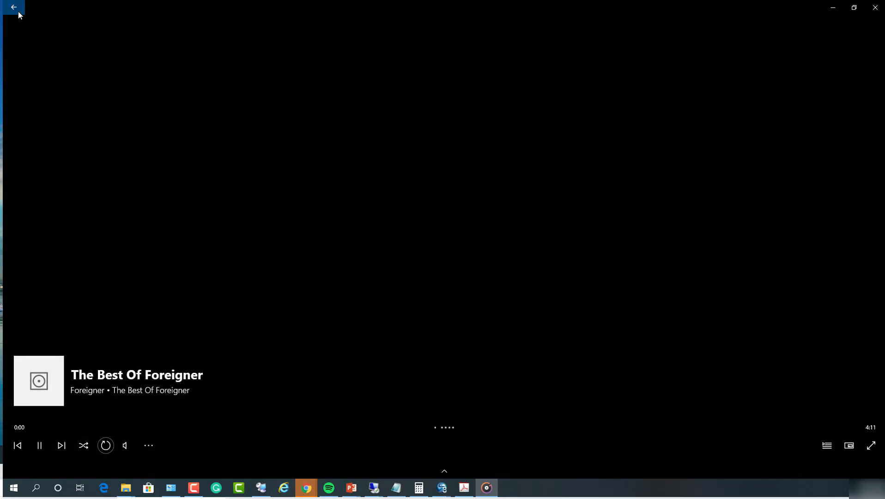
pyautogui.click(18, 11)
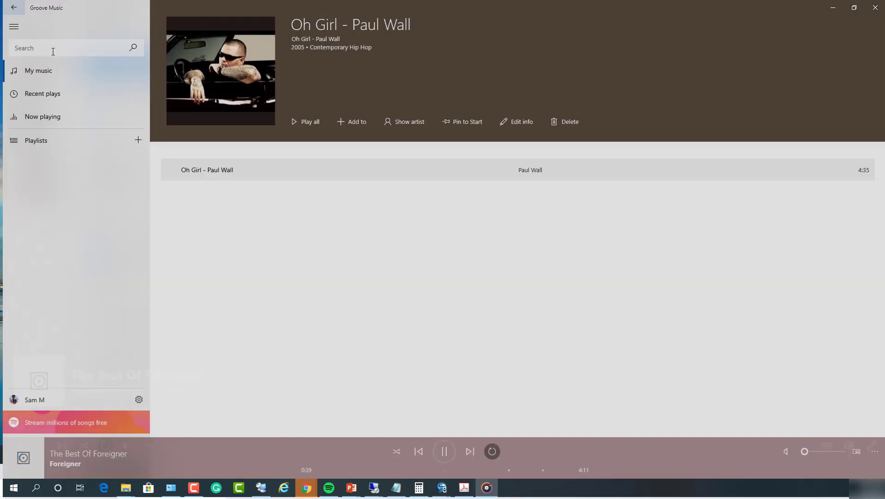
pyautogui.click(13, 7)
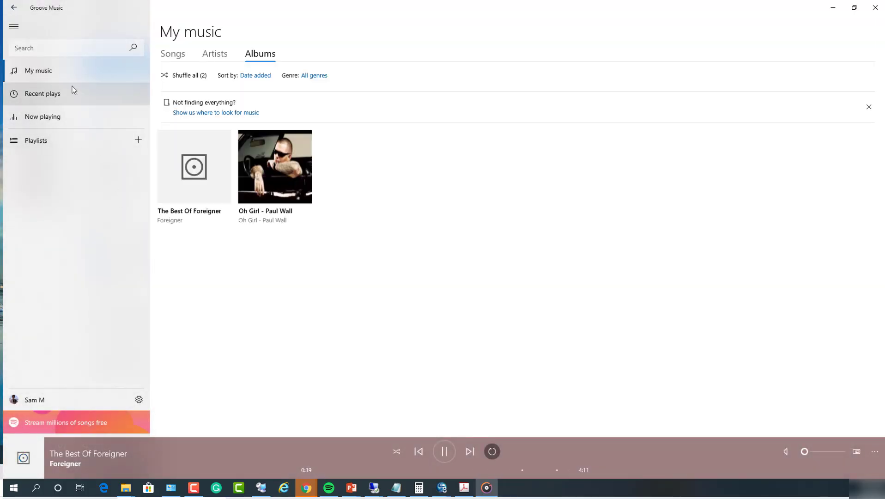
pyautogui.click(208, 113)
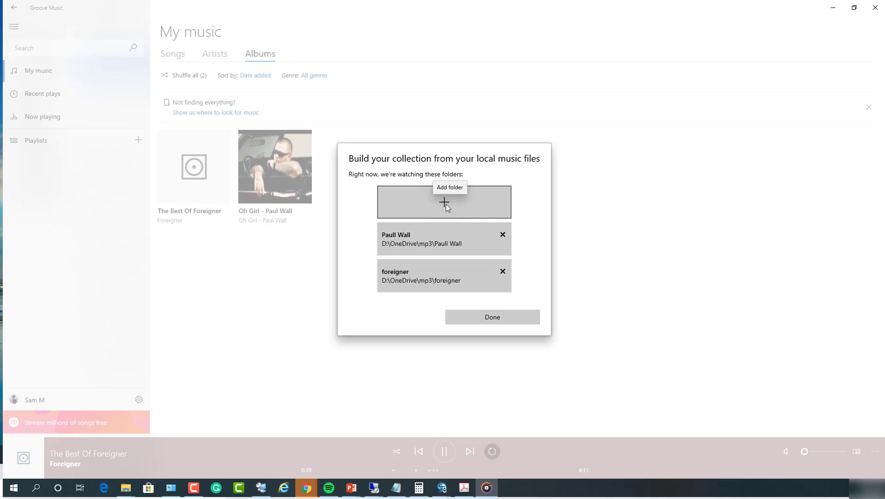
pyautogui.click(486, 320)
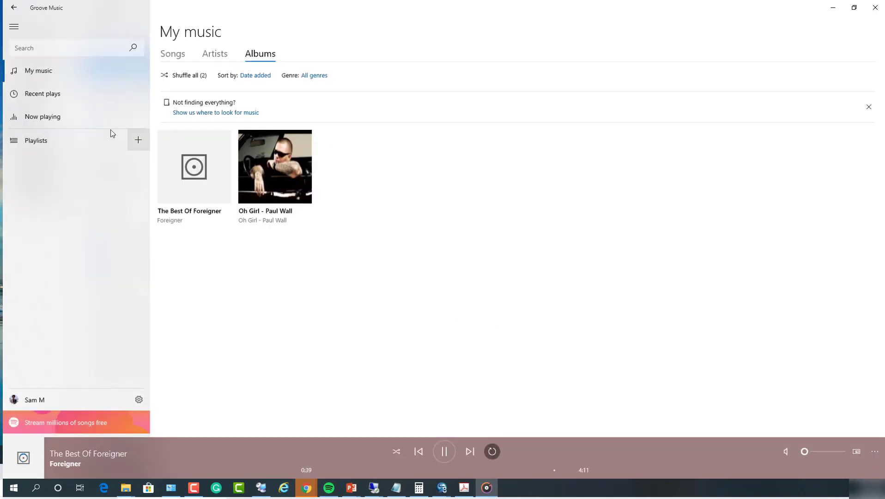
# Look through the recent plays and the now-playing queue, and return to the recent plays.
pyautogui.click(52, 100)
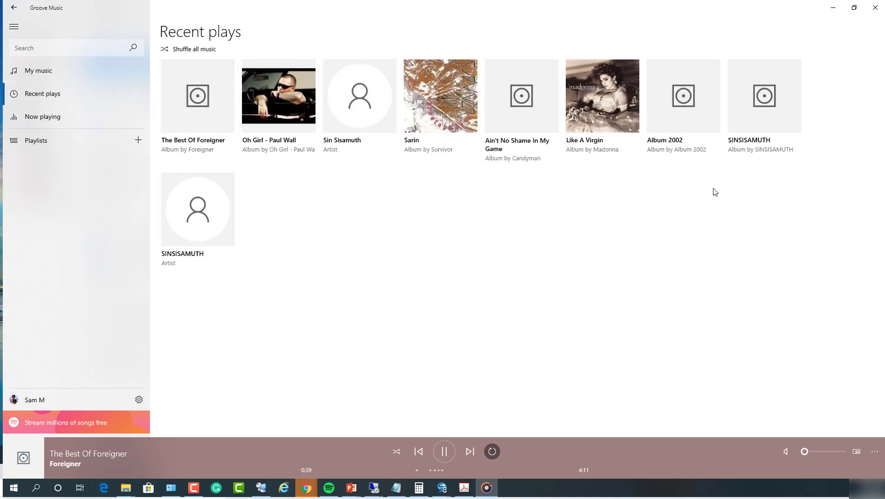
pyautogui.click(55, 119)
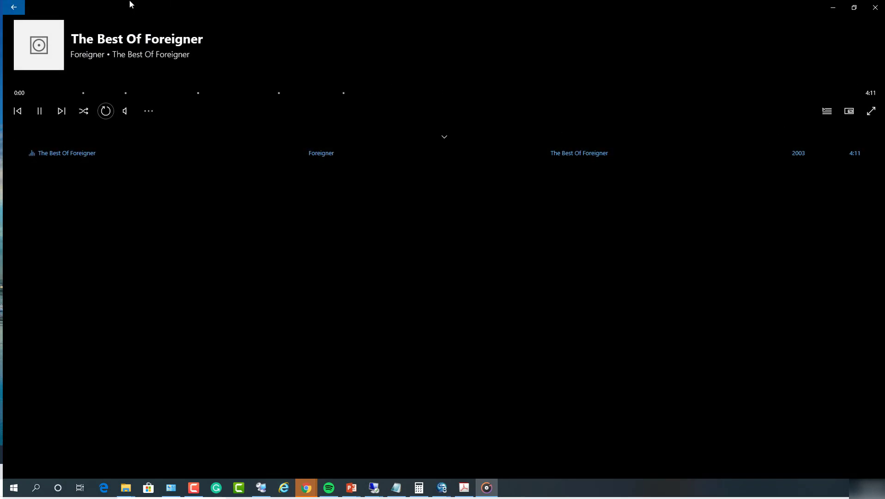
pyautogui.click(14, 7)
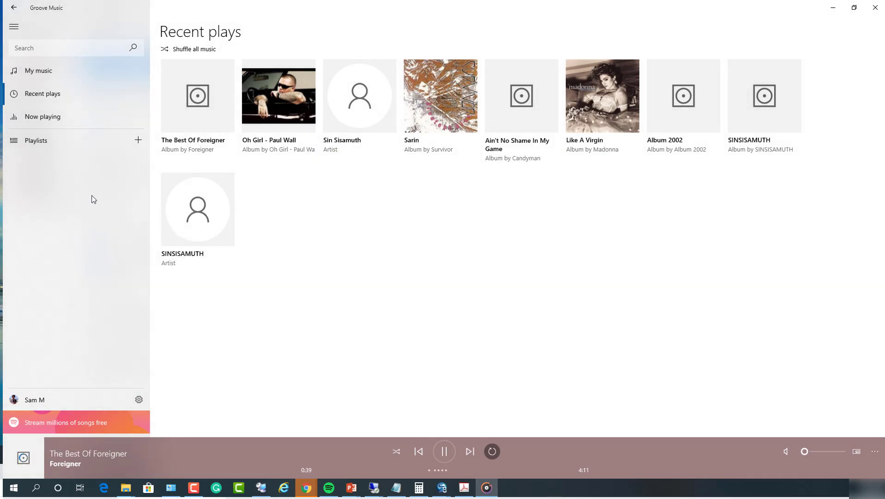
# Open the playlists overview and create a playlist named Paul Wall.
pyautogui.click(55, 148)
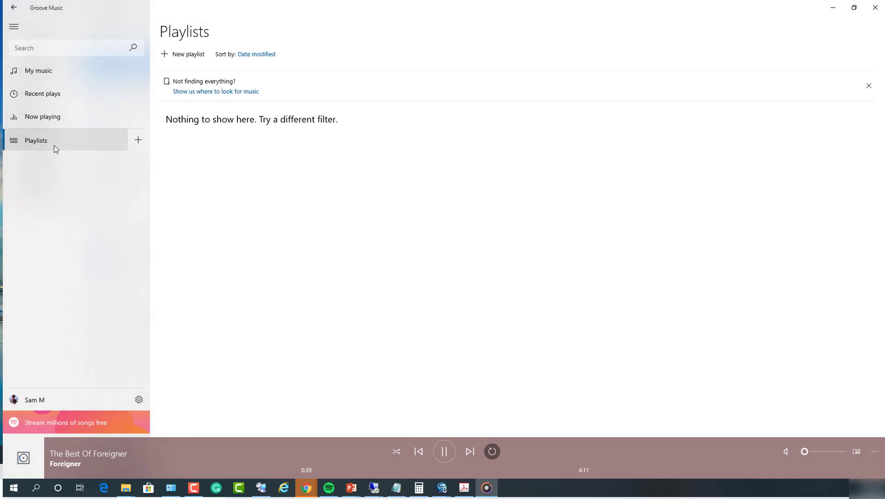
pyautogui.click(139, 140)
pyautogui.click(445, 255)
pyautogui.write('Paul Wall')
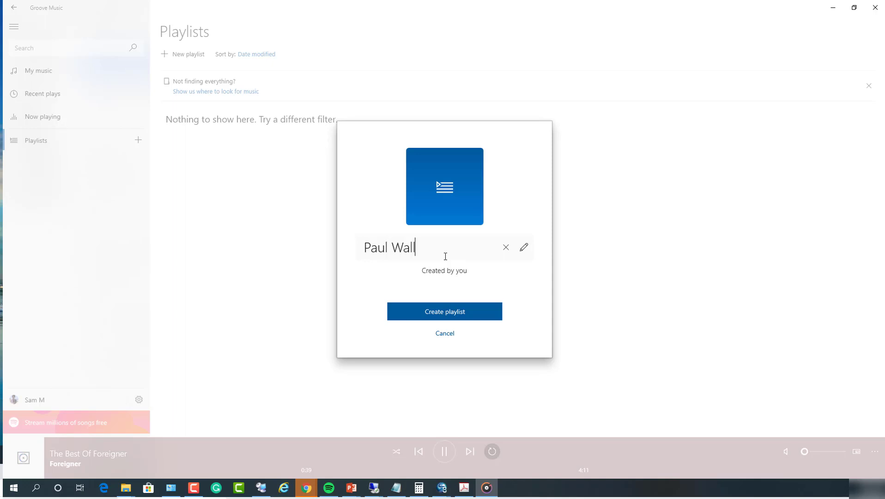
pyautogui.click(466, 314)
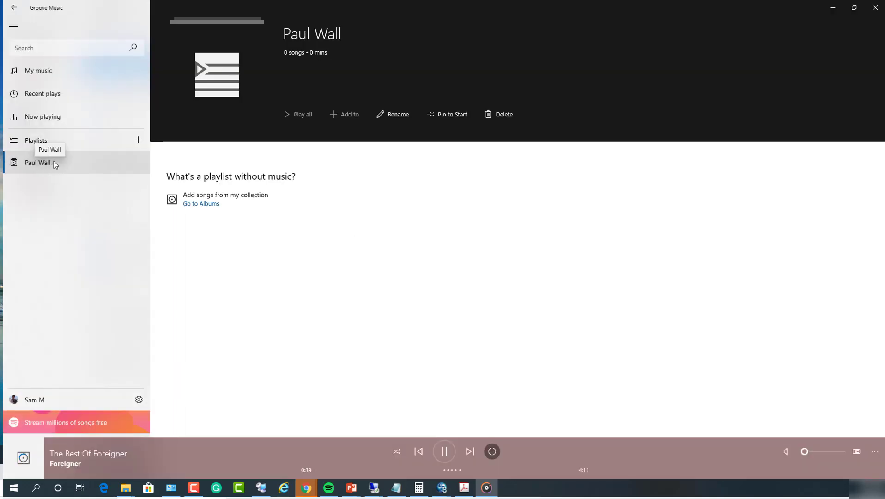
# Create a second playlist named 80s music.
pyautogui.click(139, 141)
pyautogui.click(376, 257)
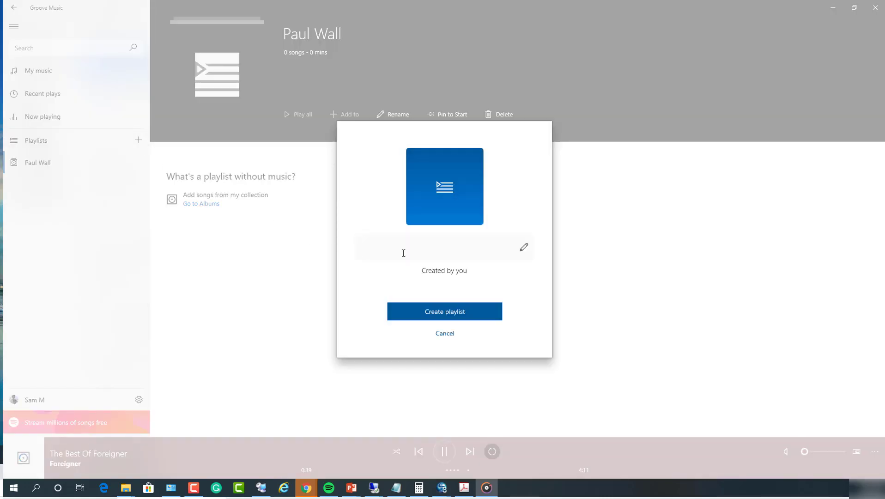
pyautogui.write('Old')
pyautogui.press('BackSpace')
pyautogui.press('BackSpace')
pyautogui.press('BackSpace')
pyautogui.write('80s music')
pyautogui.click(437, 313)
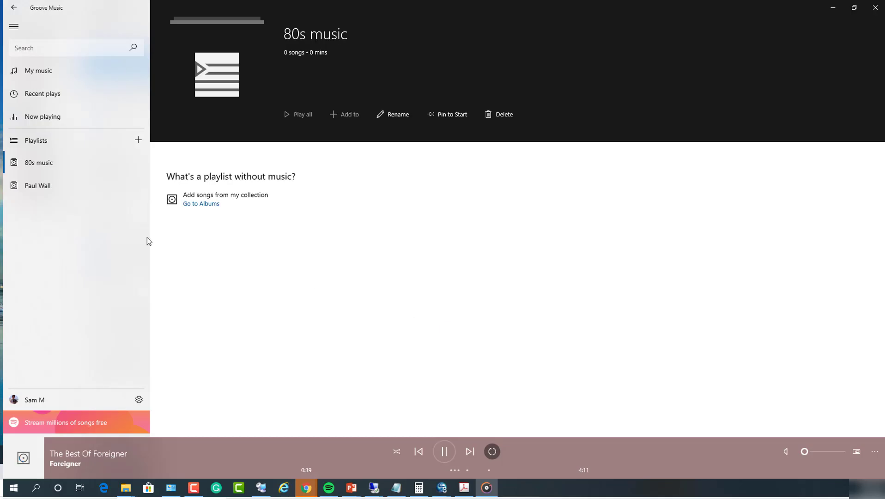
# Compare the Paul Wall and 80s music playlists and look at where pinned items appear in the Start menu.
pyautogui.click(69, 187)
pyautogui.click(61, 169)
pyautogui.click(60, 186)
pyautogui.click(61, 171)
pyautogui.click(63, 187)
pyautogui.click(70, 165)
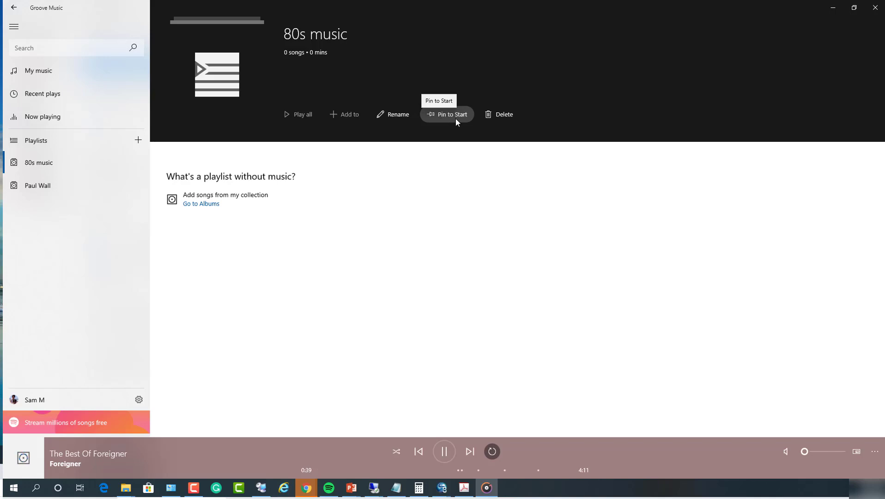
pyautogui.click(13, 487)
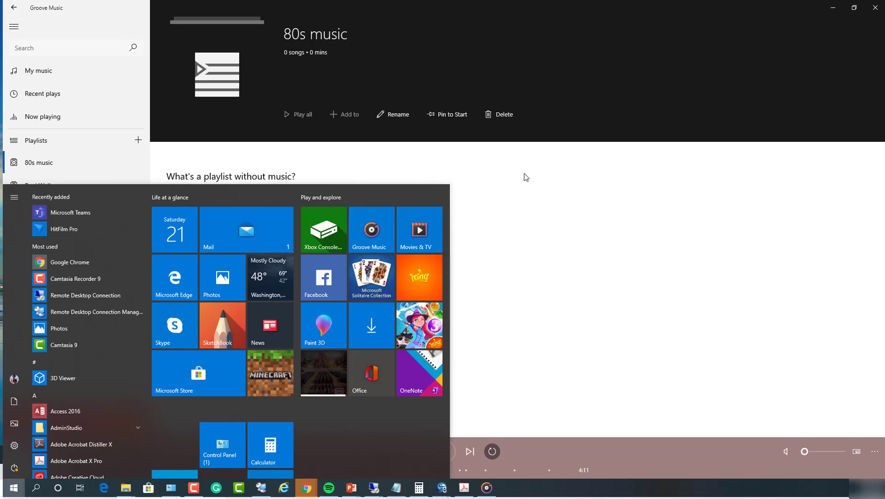
pyautogui.click(554, 123)
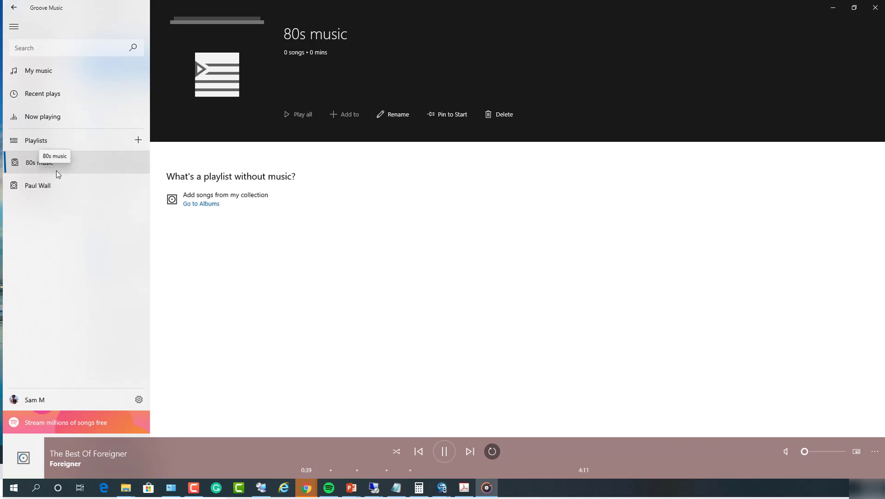
pyautogui.click(209, 205)
pyautogui.click(202, 206)
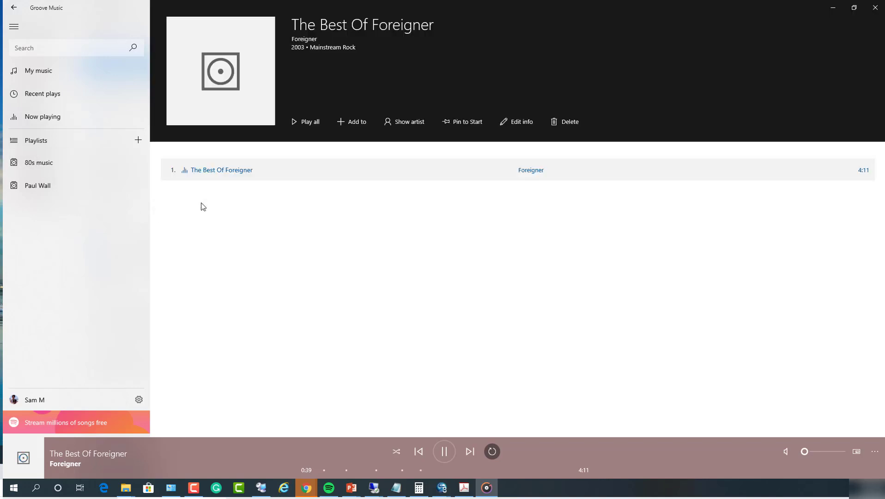
pyautogui.click(63, 168)
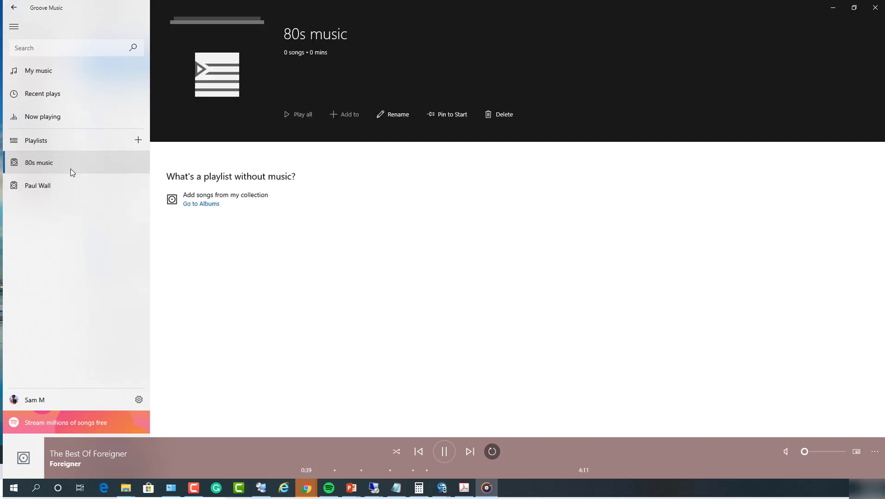
# Play the song on The Best Of Foreigner album, add the album to the 80s music playlist and open that playlist.
pyautogui.click(198, 206)
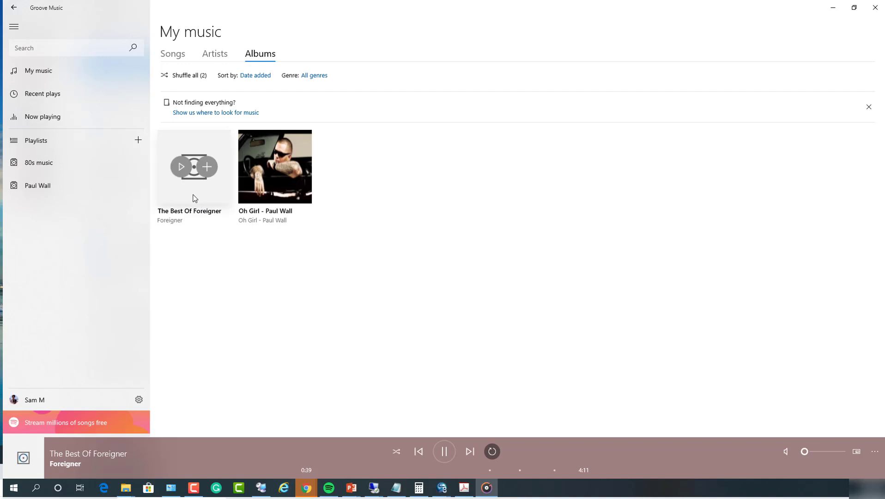
pyautogui.click(193, 199)
pyautogui.doubleClick(213, 170)
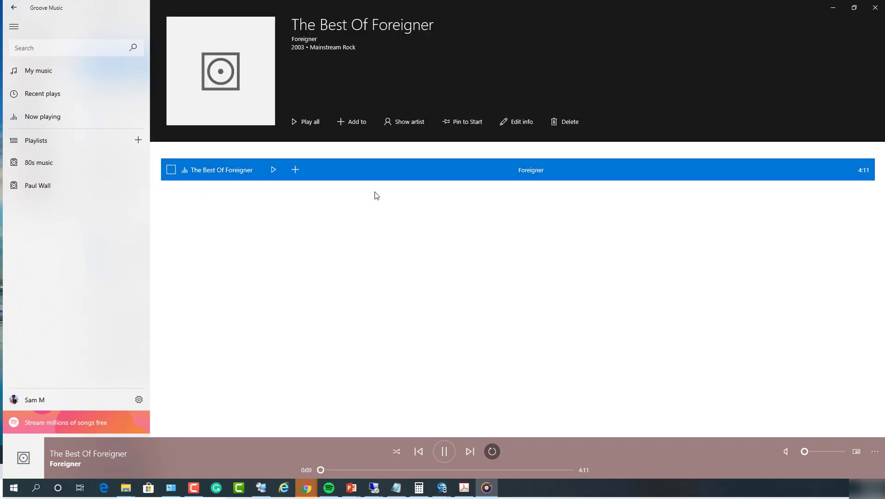
pyautogui.click(354, 124)
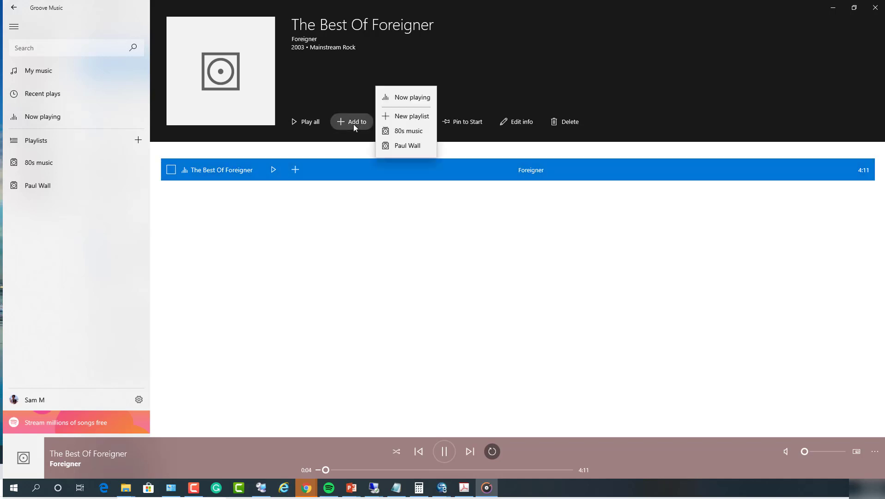
pyautogui.click(408, 132)
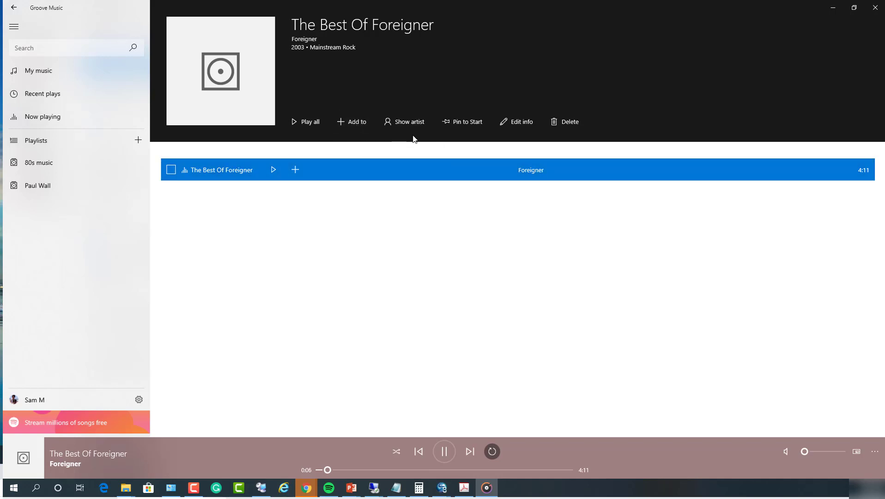
pyautogui.click(70, 169)
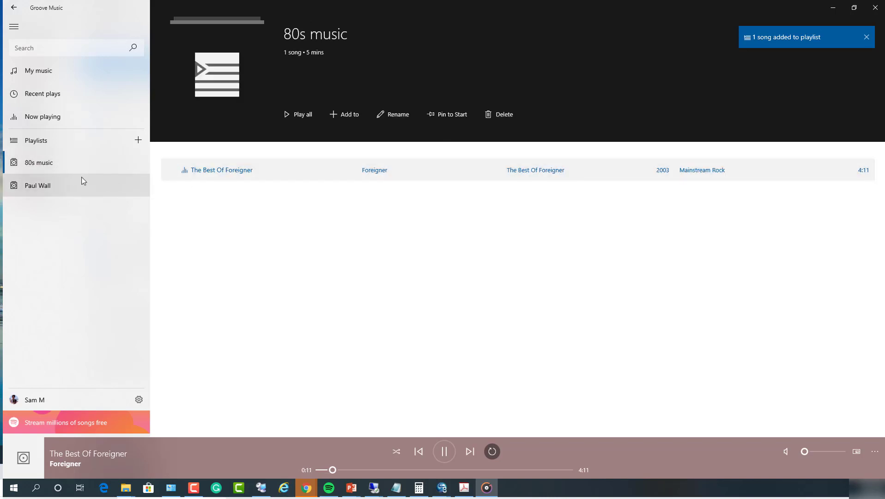
# Examine the song entry and the available add-to and context options of the 80s music playlist.
pyautogui.click(228, 172)
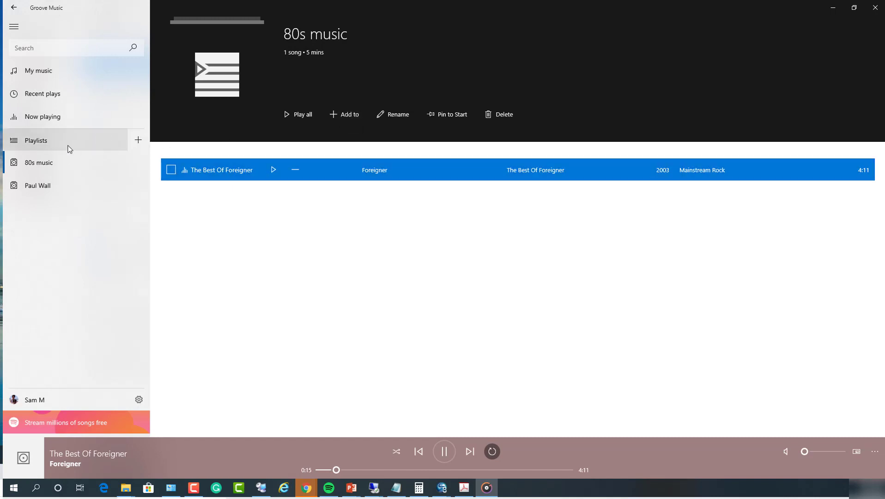
pyautogui.click(59, 163)
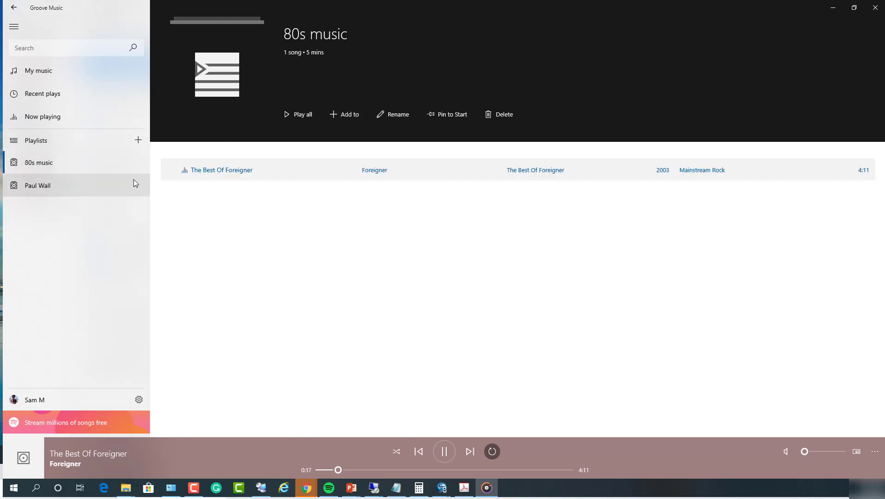
pyautogui.click(359, 117)
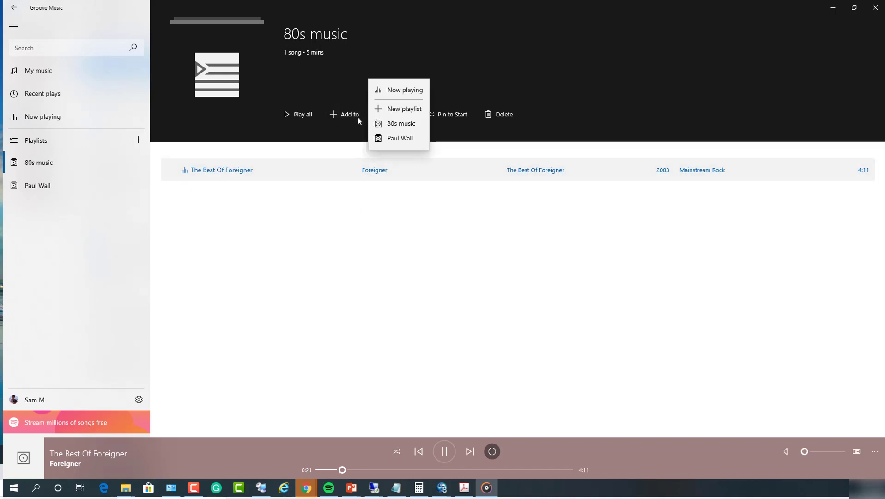
pyautogui.click(388, 233)
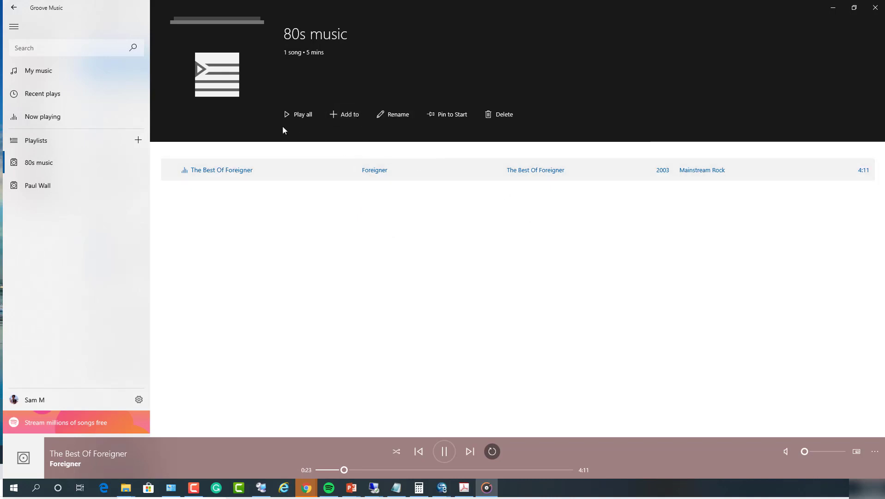
pyautogui.rightClick(72, 168)
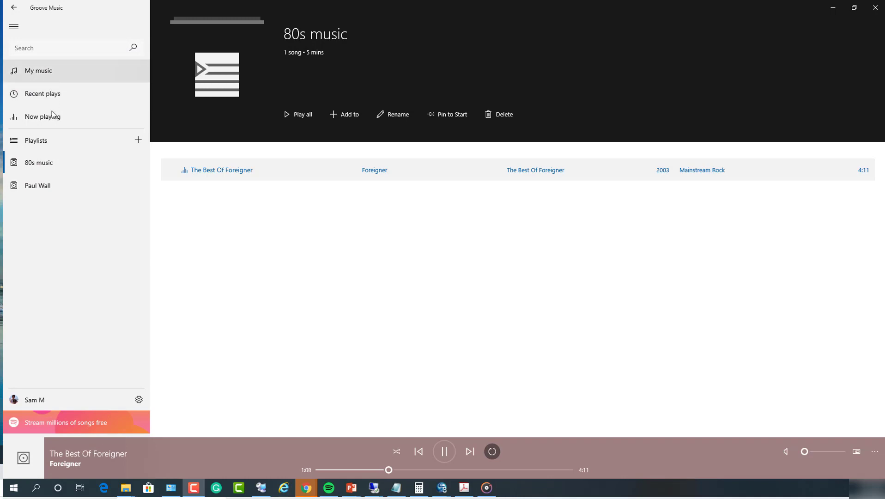
# Add Oh Girl - Paul Wall from the collection to the 80s music playlist and delete it from the playlist again.
pyautogui.click(44, 73)
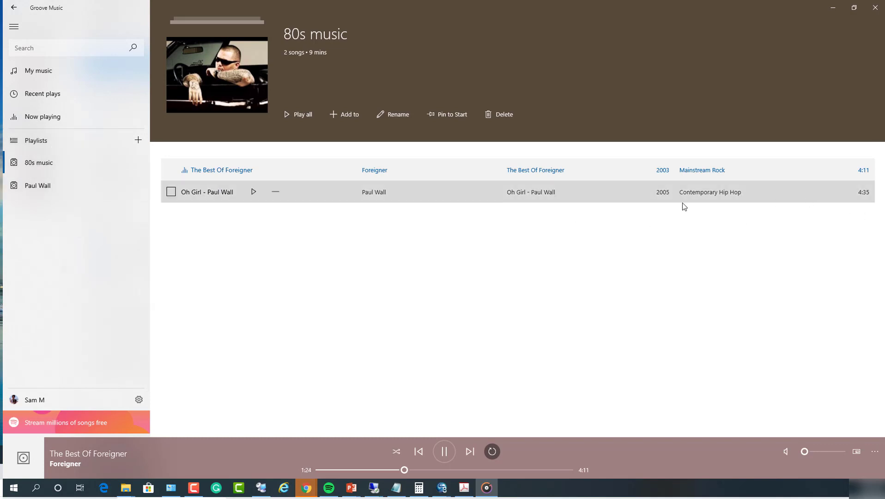
pyautogui.rightClick(173, 195)
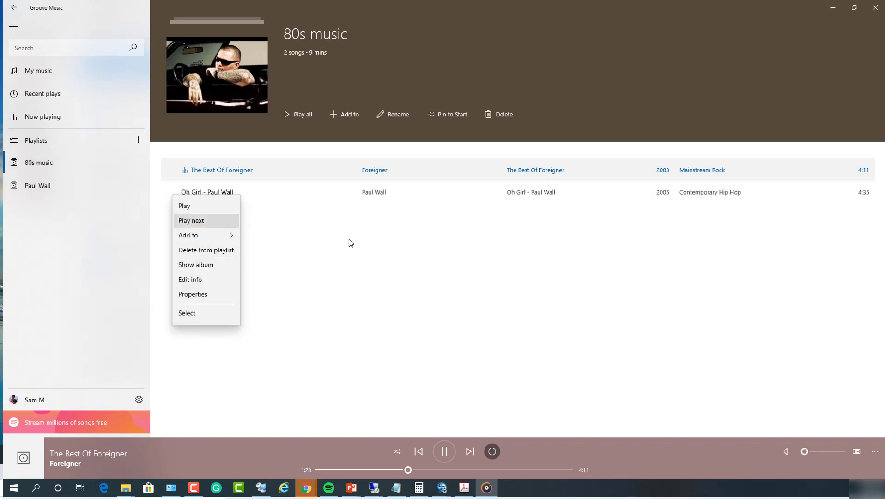
pyautogui.click(371, 254)
pyautogui.rightClick(173, 193)
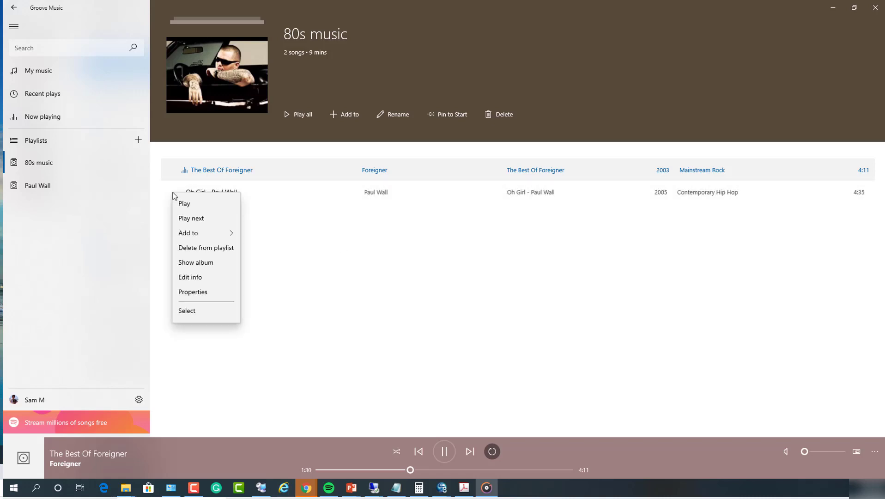
pyautogui.click(202, 255)
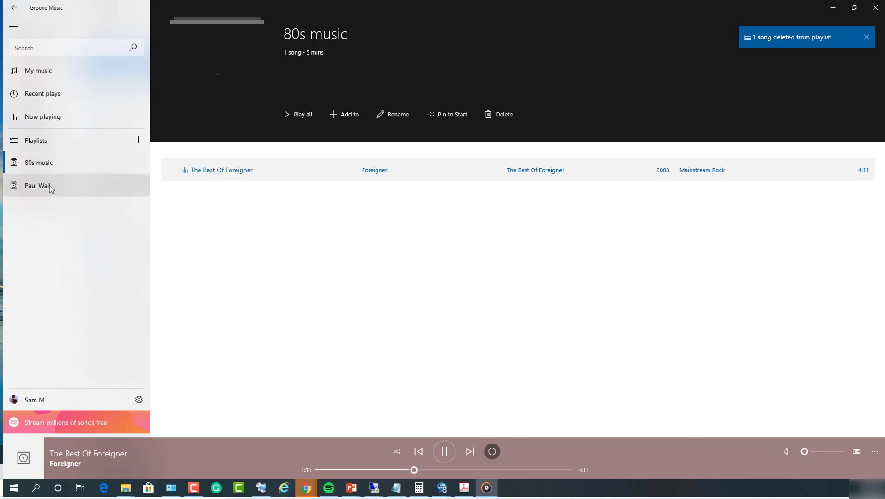
# Check the 80s music and Paul Wall playlists and delete the Paul Wall playlist.
pyautogui.click(49, 186)
pyautogui.click(46, 171)
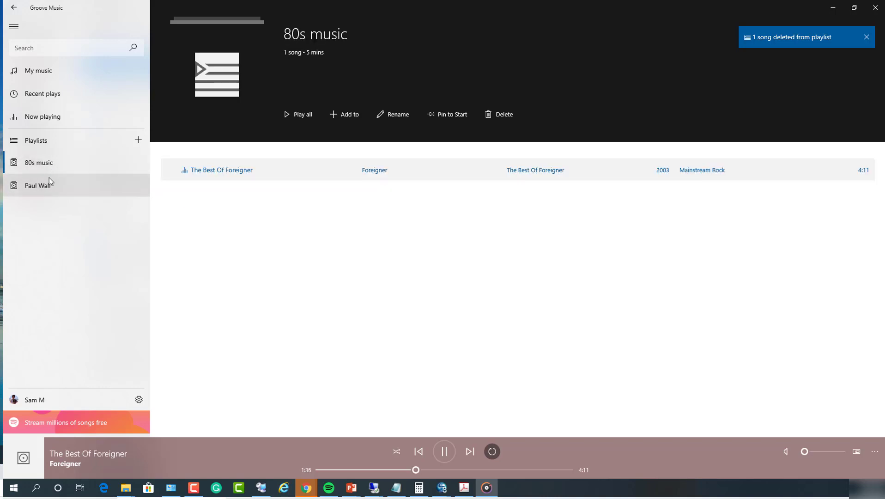
pyautogui.click(50, 186)
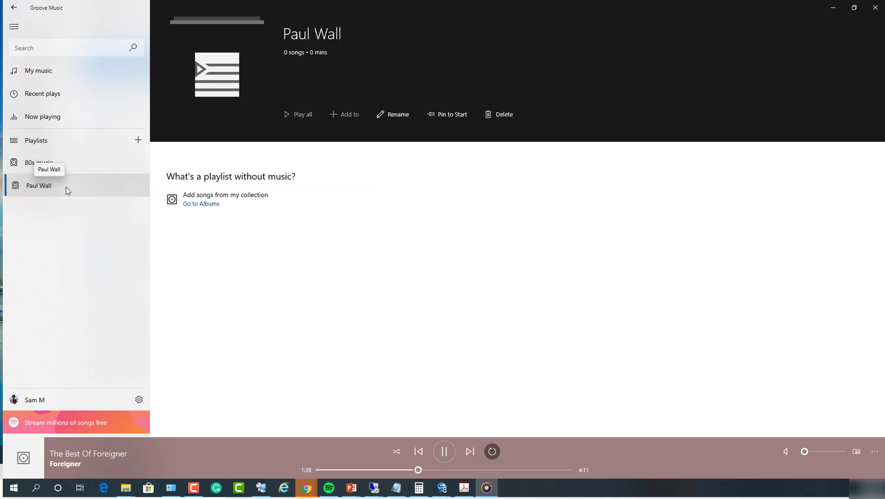
pyautogui.rightClick(67, 189)
pyautogui.click(92, 275)
pyautogui.click(420, 268)
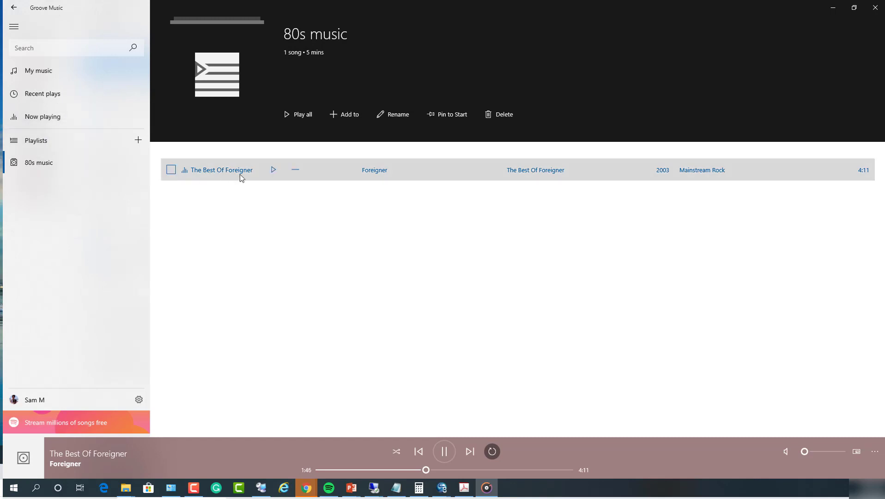
# Open the song info of The Best Of Foreigner in the 80s music playlist, examine its fields including the year, and cancel.
pyautogui.rightClick(223, 177)
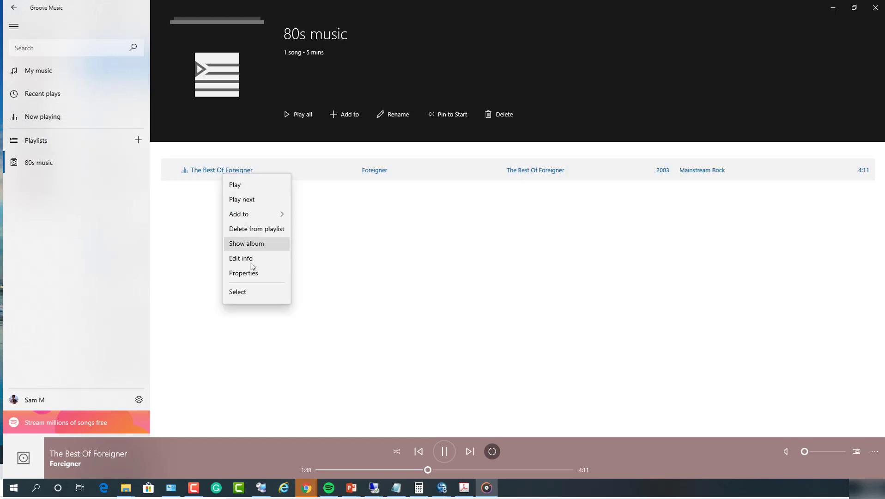
pyautogui.click(243, 258)
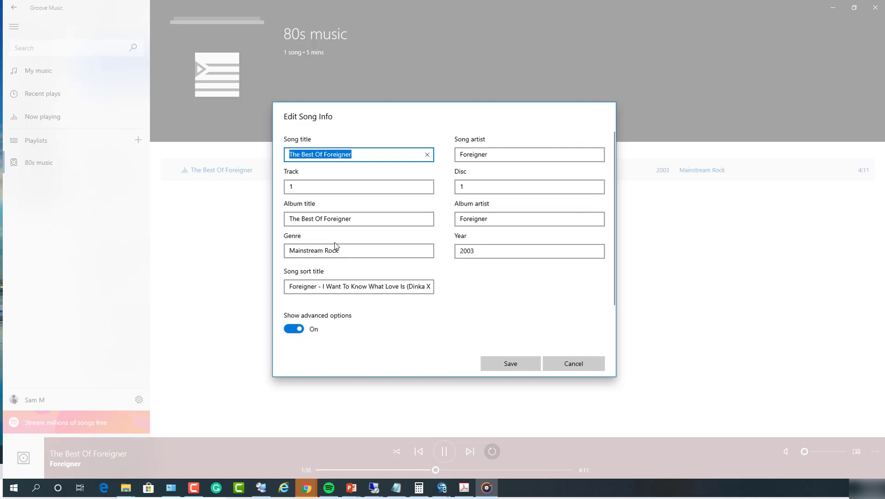
pyautogui.click(497, 251)
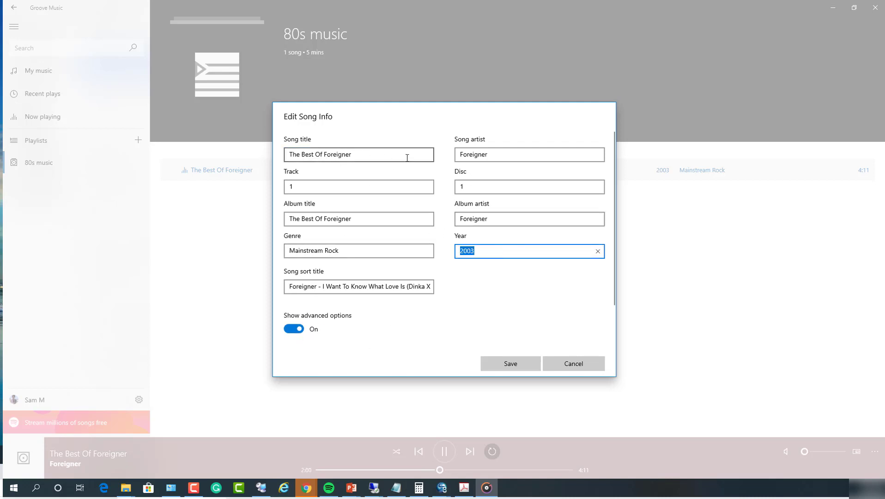
pyautogui.click(580, 366)
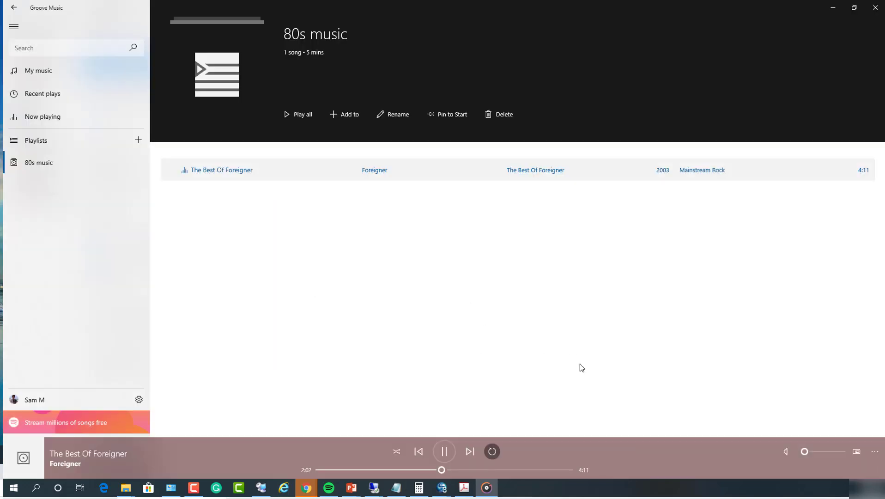
# Examine the context options of the 80s music playlist in the playlists overview.
pyautogui.click(57, 141)
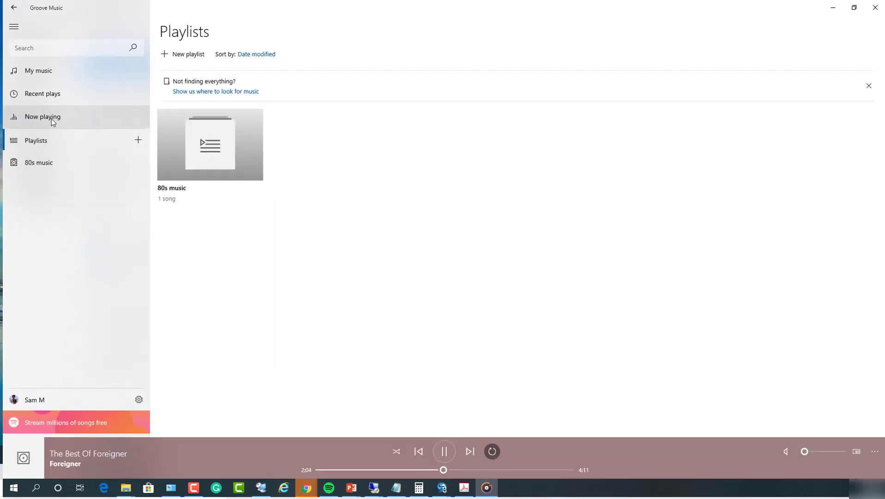
pyautogui.rightClick(198, 161)
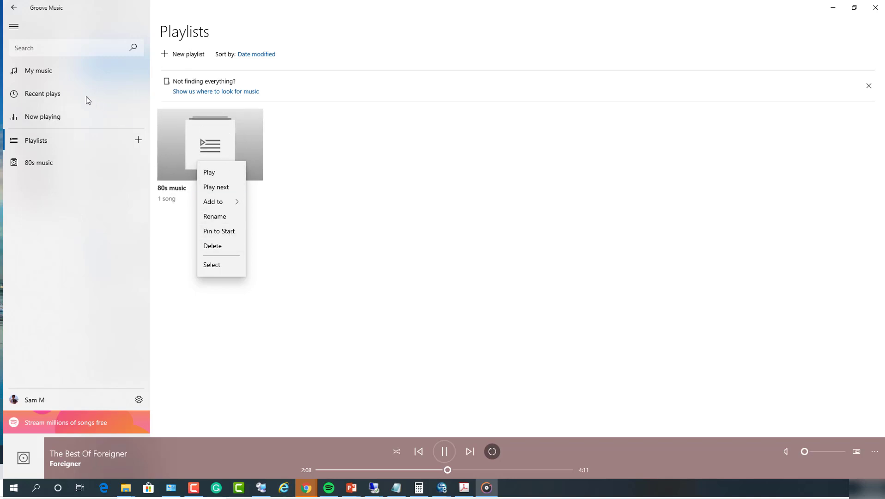
pyautogui.click(51, 71)
# Examine the context options and add-to choices of the Oh Girl - Paul Wall album in the collection without adding it.
pyautogui.click(64, 72)
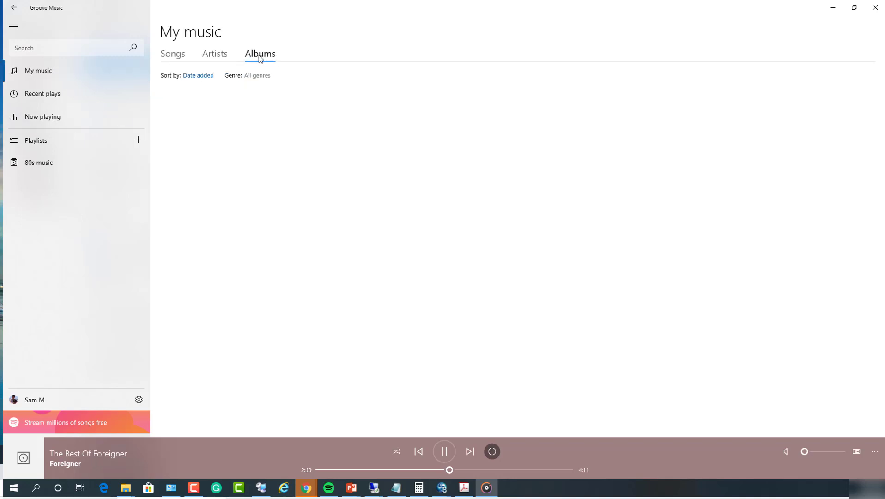
pyautogui.rightClick(284, 169)
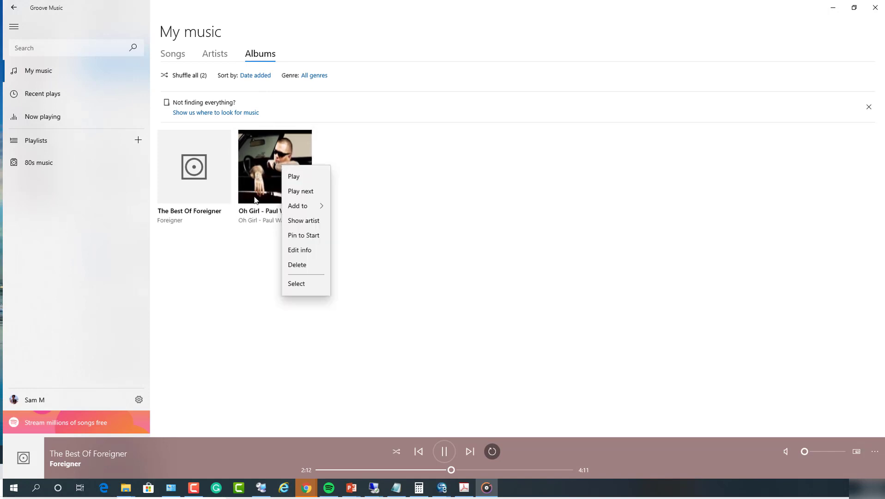
pyautogui.press('Escape')
pyautogui.click(287, 173)
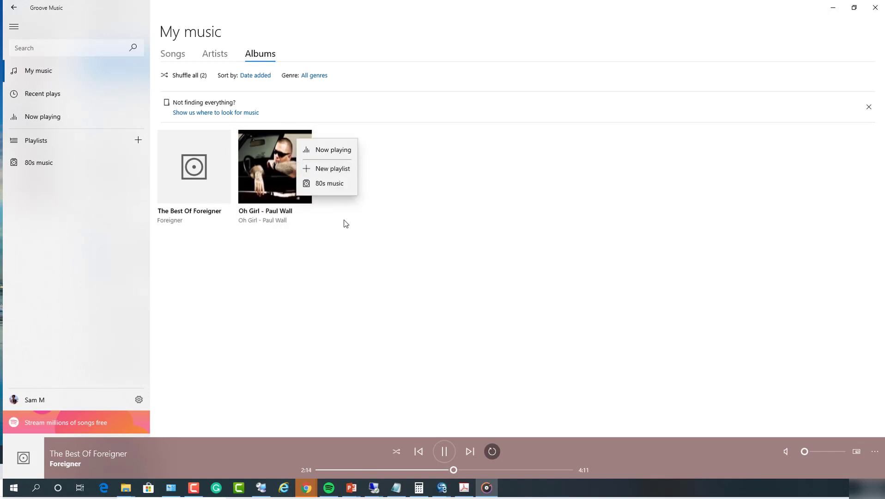
pyautogui.click(354, 221)
pyautogui.click(286, 169)
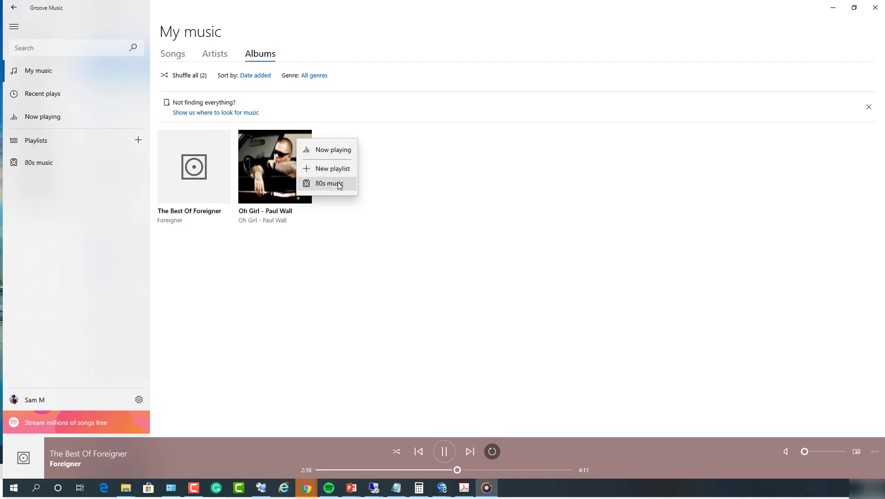
pyautogui.click(357, 238)
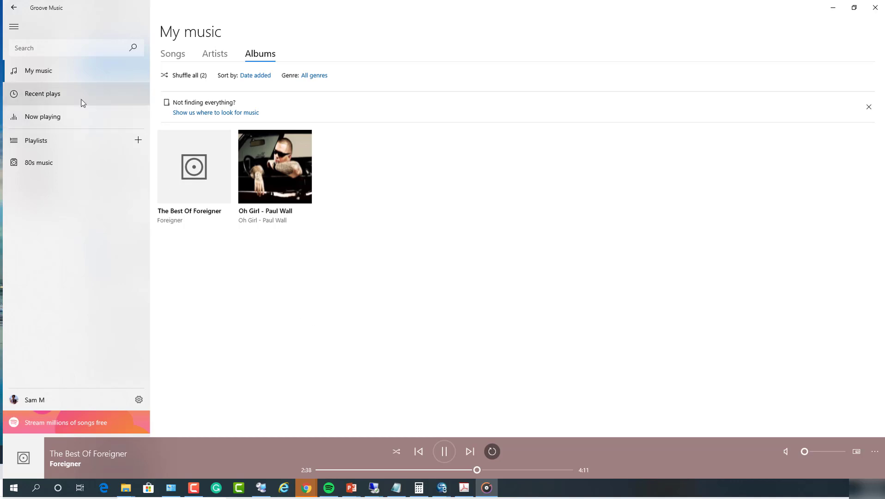
# Look through the My music, Recent plays and Now playing views and return to Recent plays.
pyautogui.click(35, 75)
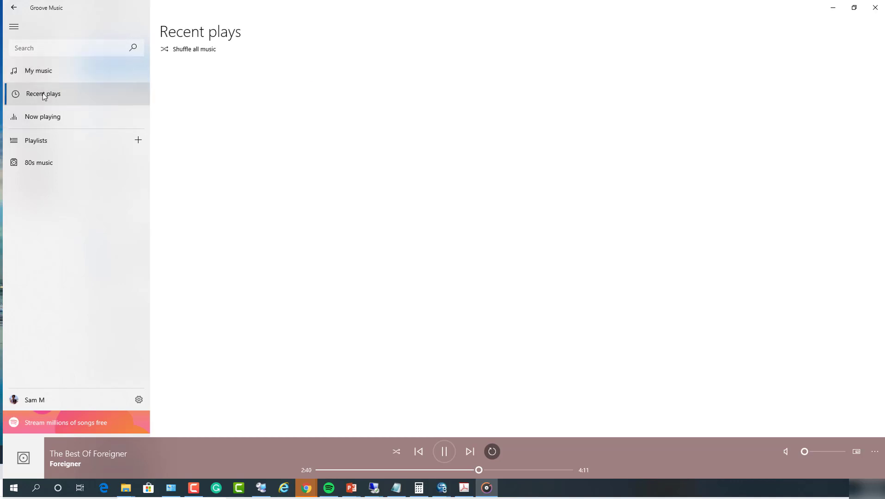
pyautogui.click(43, 94)
pyautogui.click(41, 118)
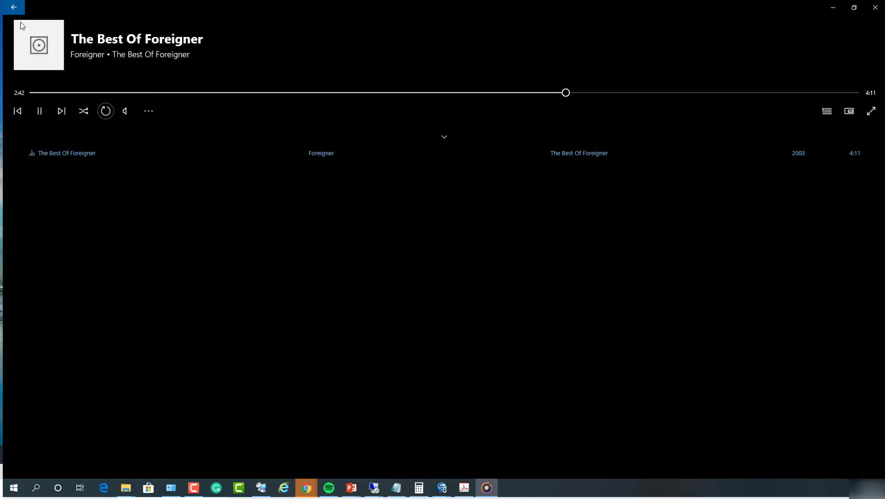
pyautogui.click(13, 9)
pyautogui.click(47, 115)
pyautogui.click(12, 7)
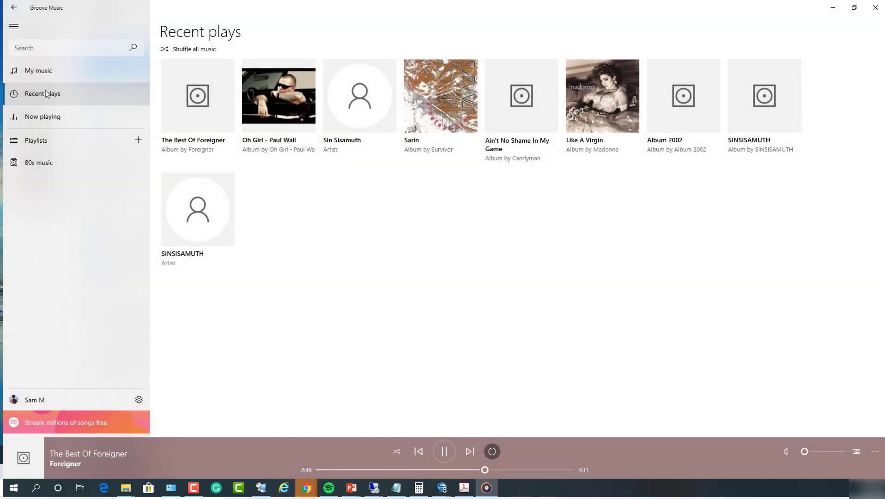
# Revisit the collection, Recent plays, Now playing and Playlists views and rewind the playing song to about 1:20.
pyautogui.click(43, 74)
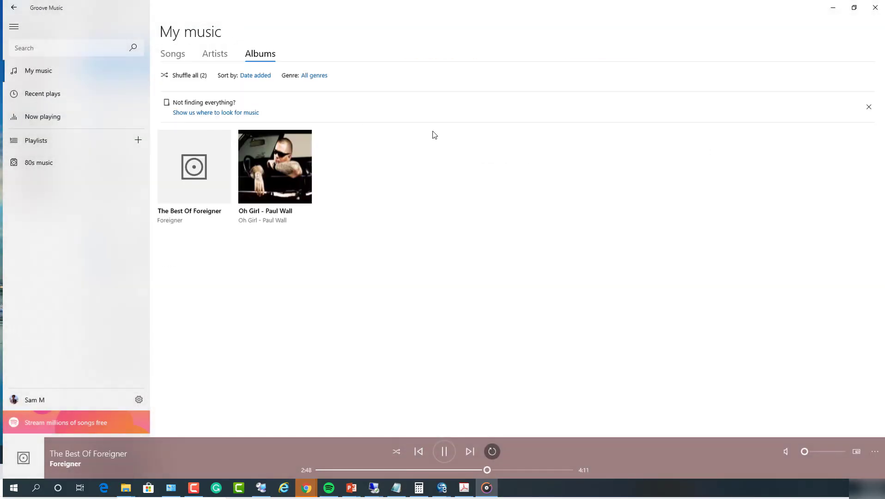
pyautogui.click(53, 96)
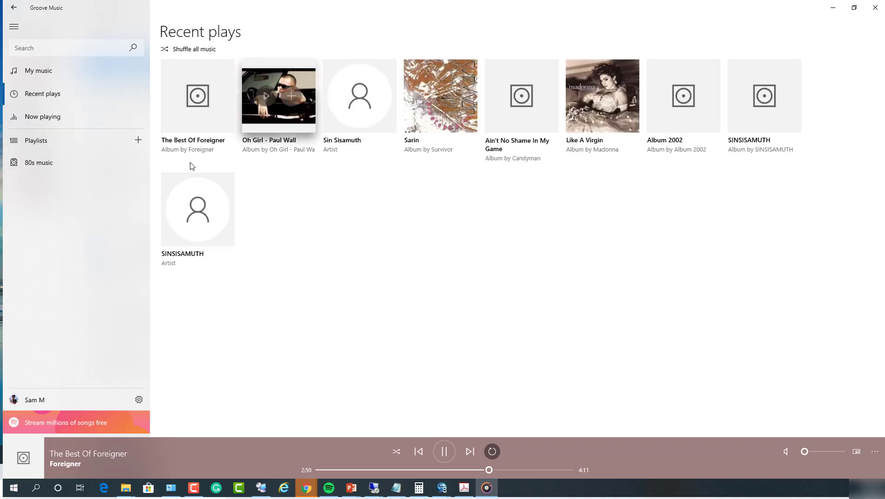
pyautogui.click(54, 119)
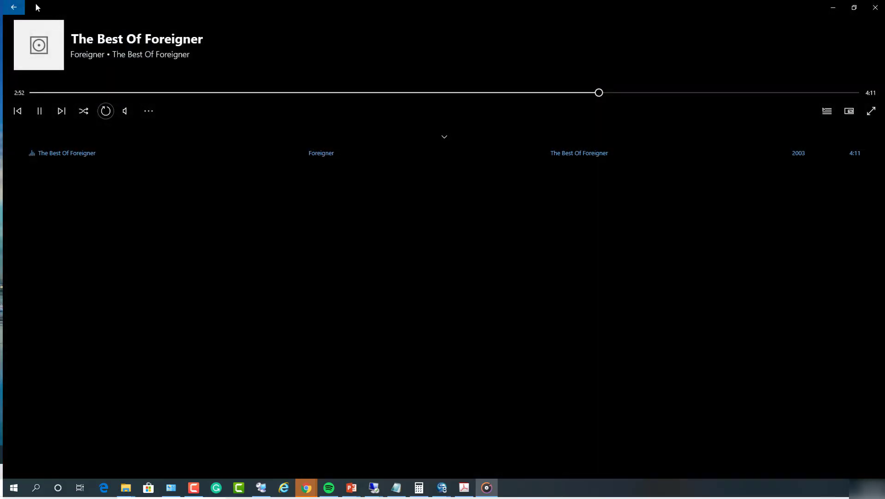
pyautogui.click(11, 12)
pyautogui.click(48, 139)
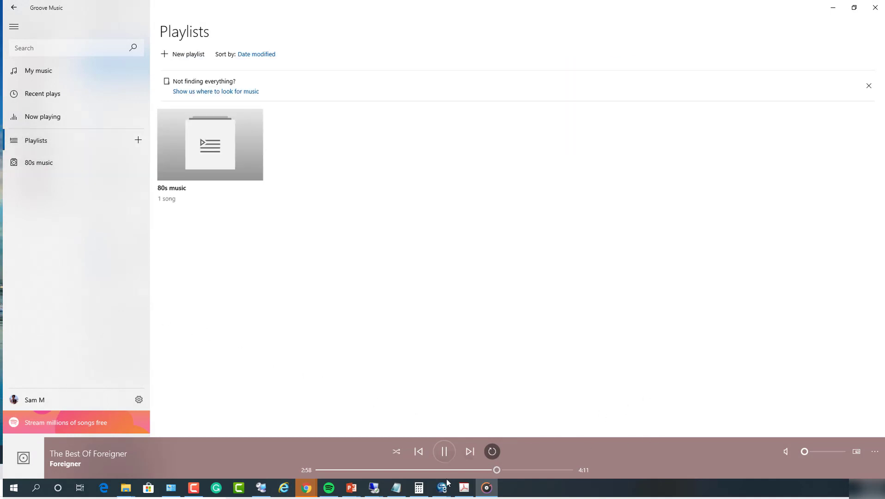
pyautogui.click(399, 470)
# Add the mp3 folder in D:\OneDrive to the watched folders of the music collection.
pyautogui.click(85, 78)
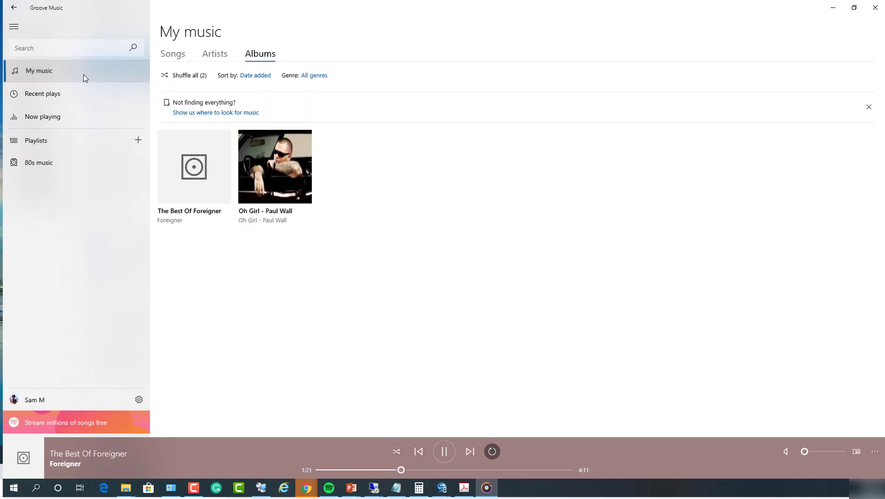
pyautogui.click(225, 113)
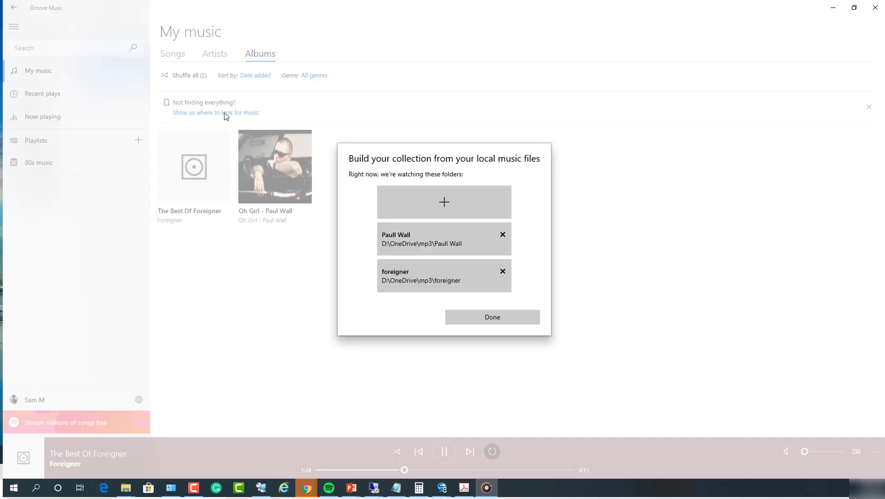
pyautogui.click(444, 204)
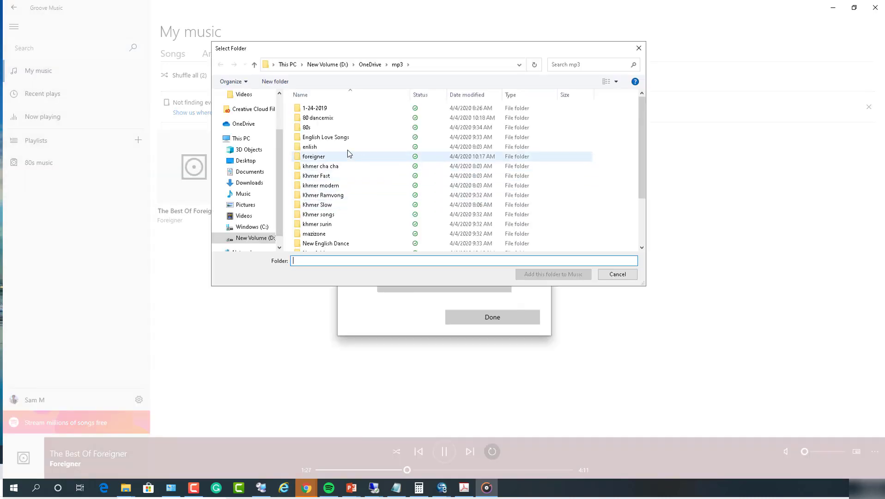
pyautogui.click(370, 65)
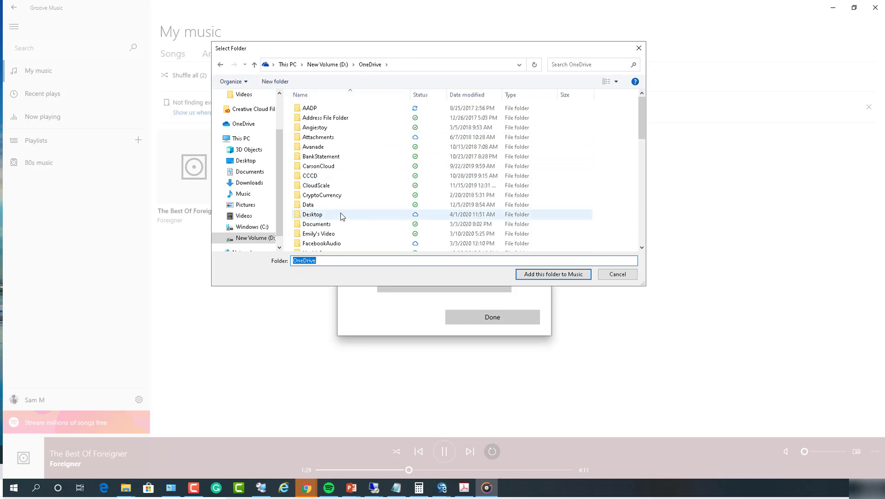
pyautogui.scroll(-10, 348, 133)
pyautogui.scroll(-3, 350, 131)
pyautogui.scroll(10, 336, 156)
pyautogui.scroll(4, 331, 144)
pyautogui.click(330, 147)
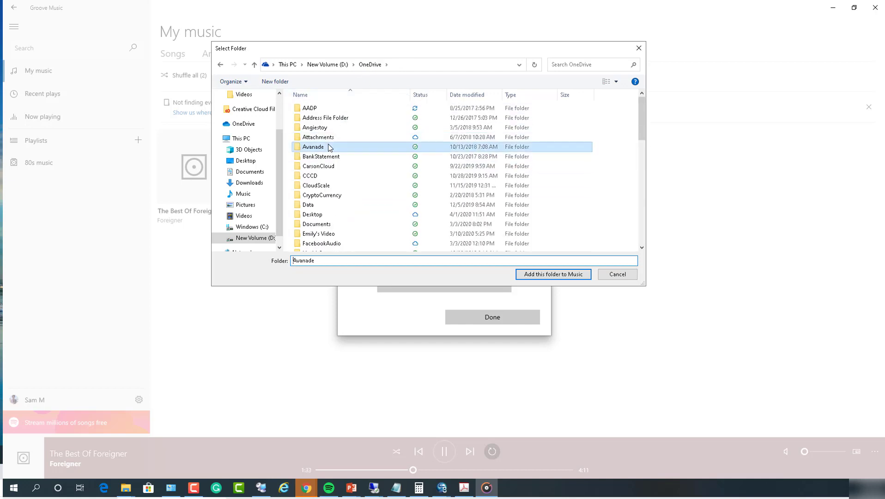
pyautogui.scroll(-8, 330, 148)
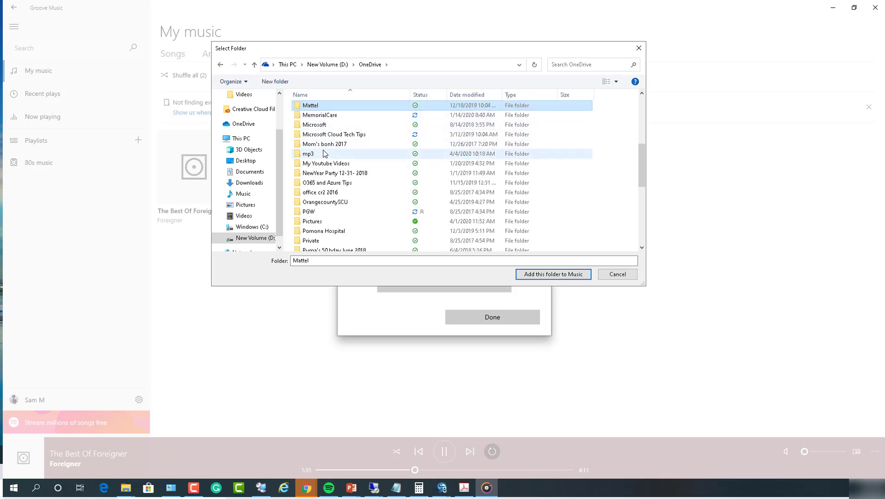
pyautogui.click(322, 155)
pyautogui.click(541, 276)
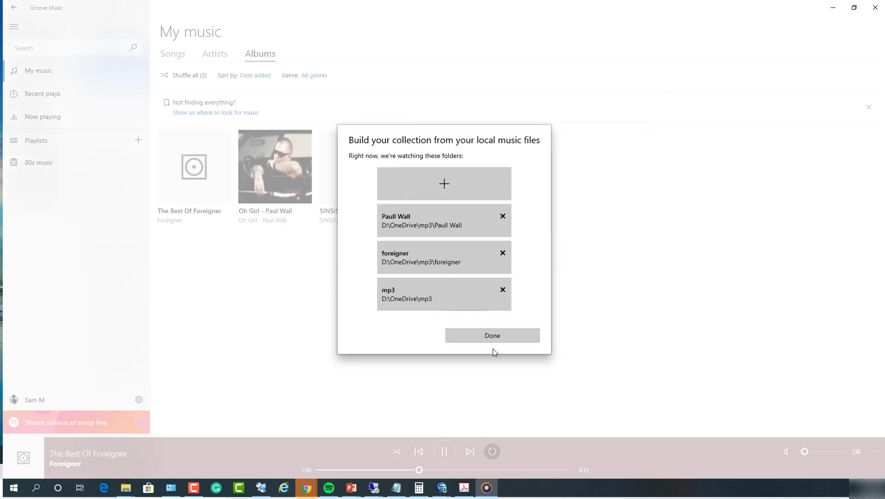
pyautogui.click(492, 336)
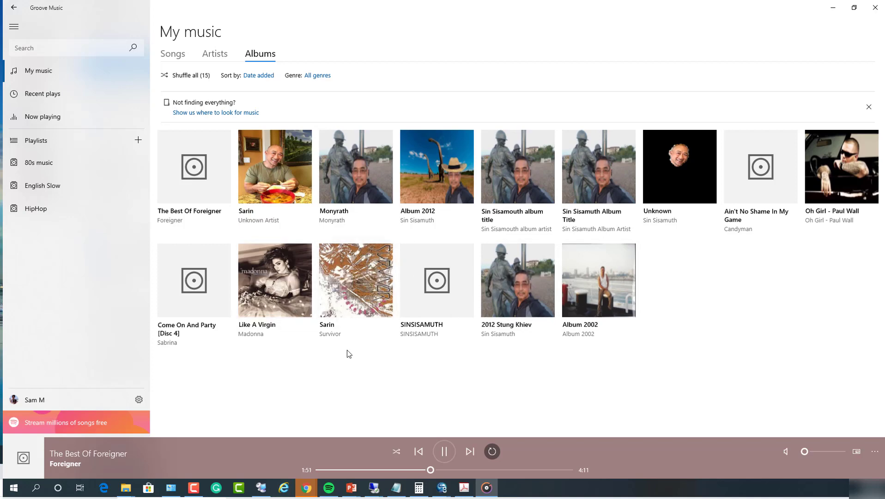
# Open the album info of the album by Unknown Artist, examine its title, genre and track fields, and cancel.
pyautogui.moveTo(280, 184)
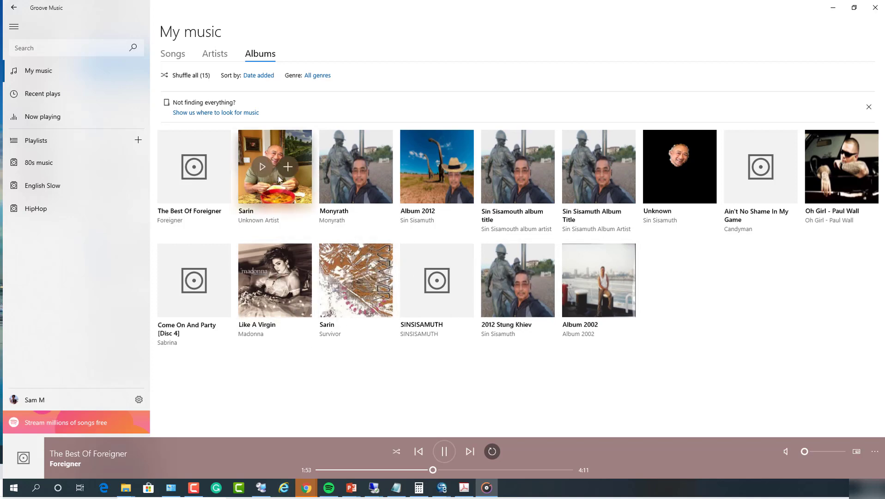
pyautogui.rightClick(288, 190)
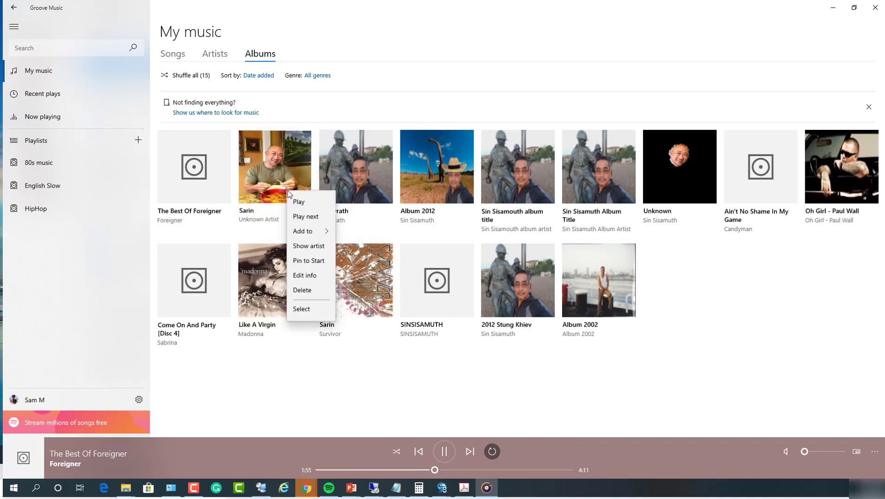
pyautogui.click(307, 276)
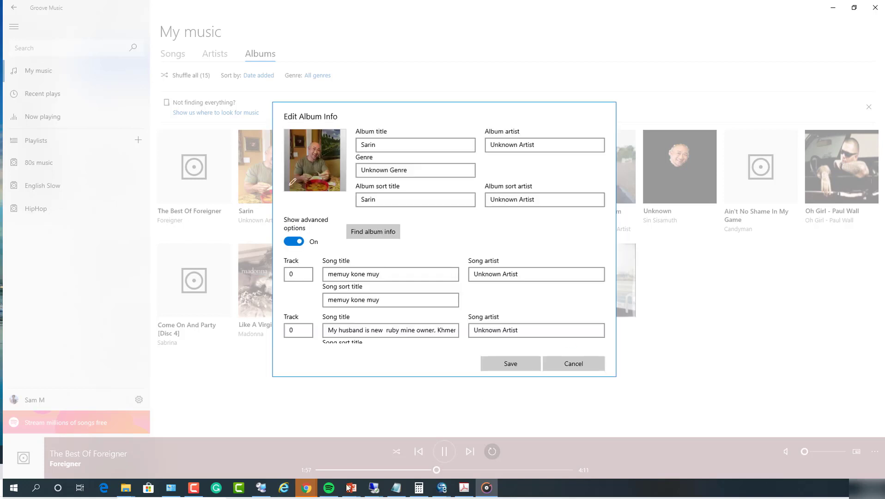
pyautogui.click(574, 365)
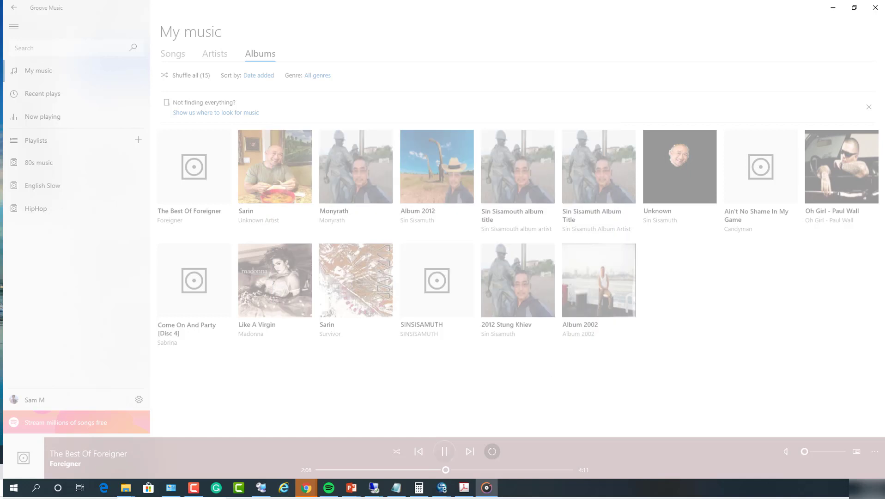